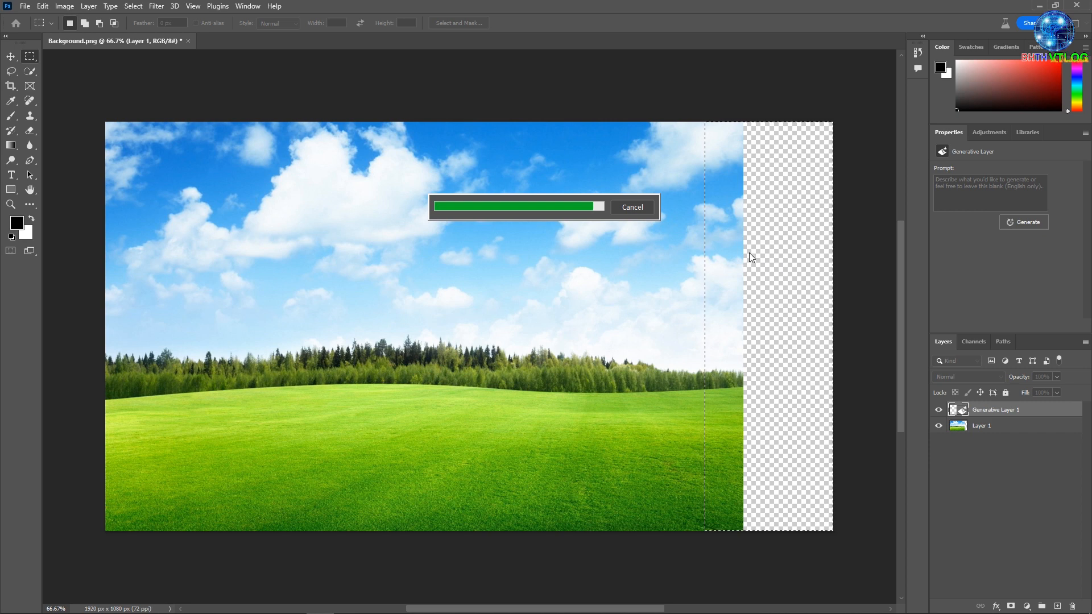
- Compare the three variations of the extended right side, keep the first one, and merge the generative layer into Layer 1
drag(463, 608, 459, 608)
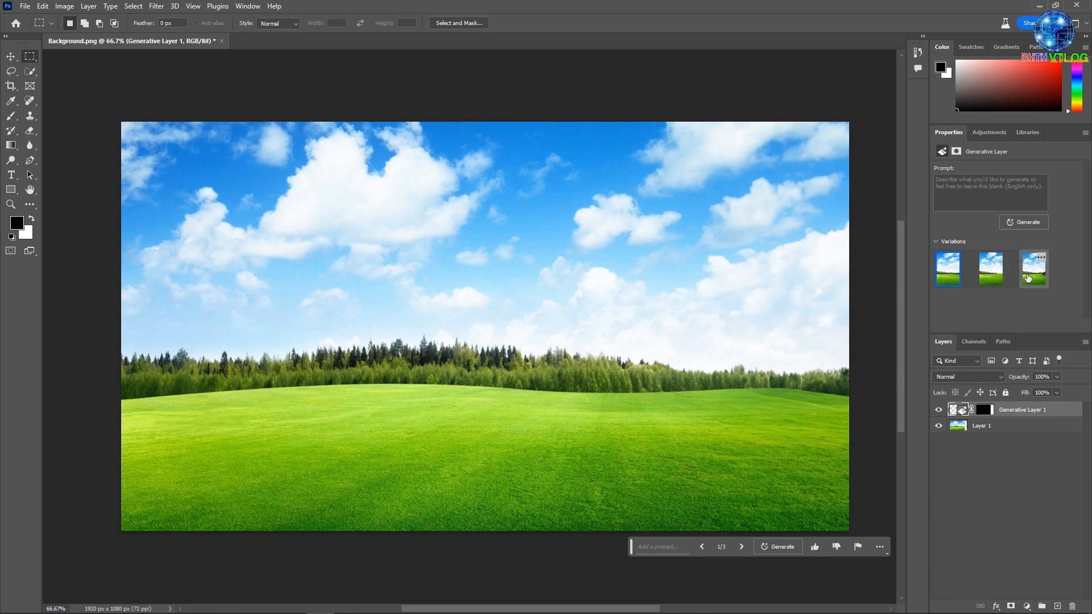
click(1033, 275)
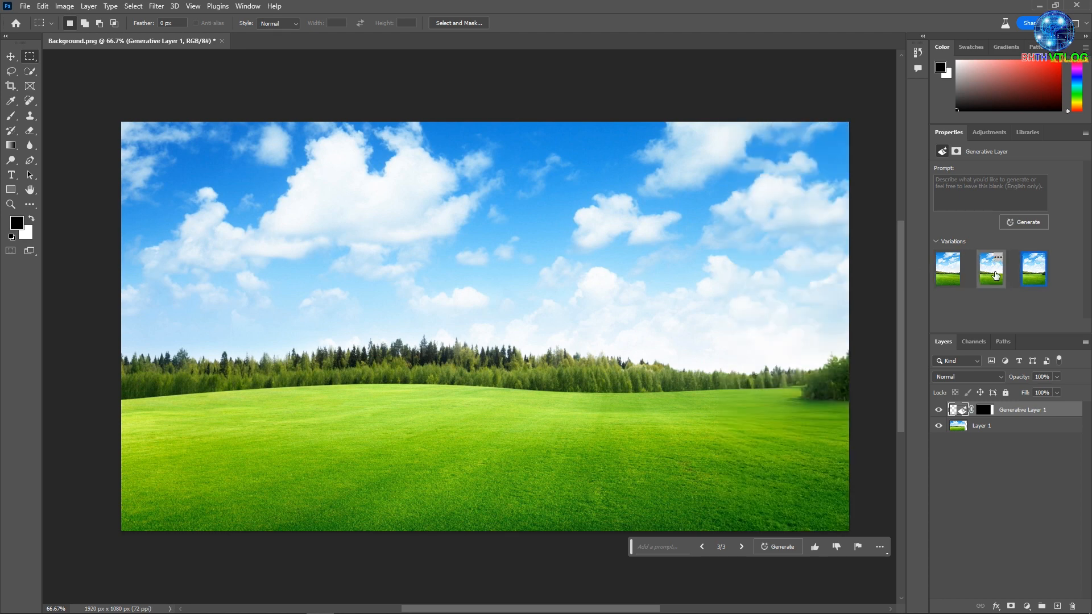
click(995, 275)
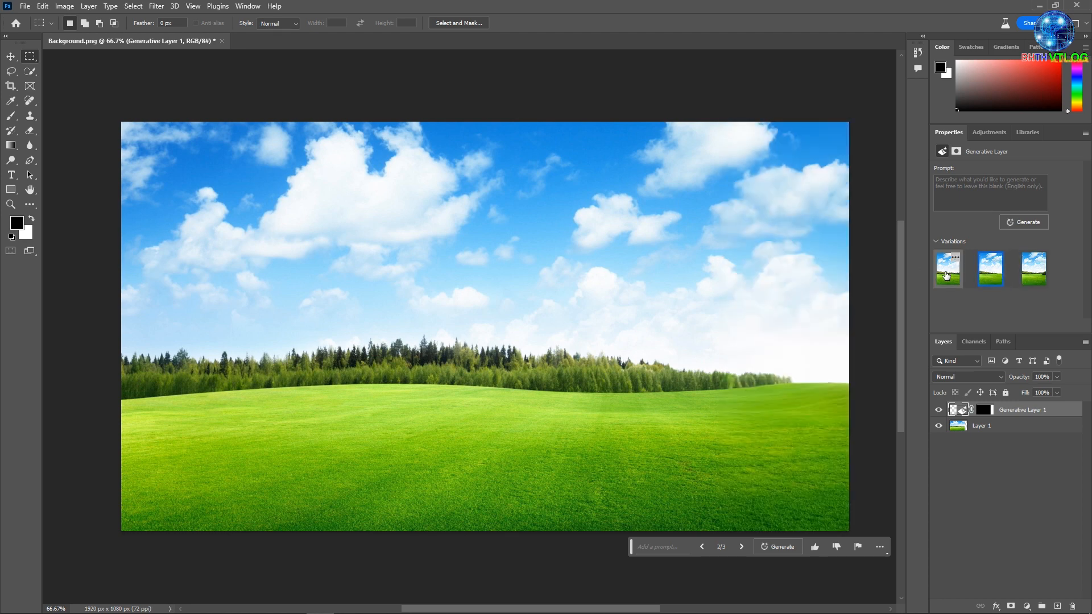
click(946, 275)
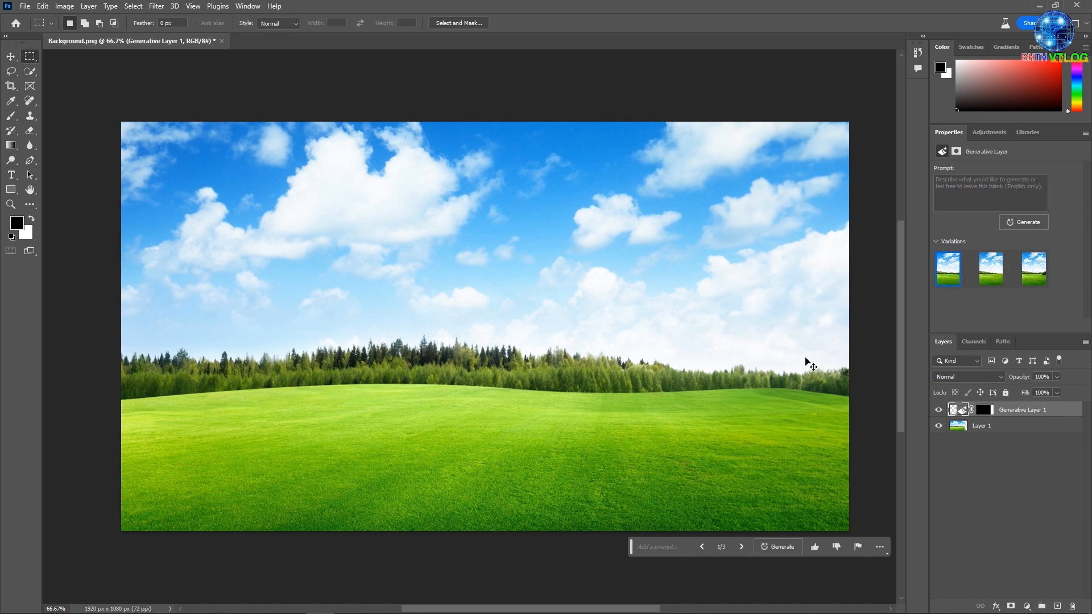
key(Delete)
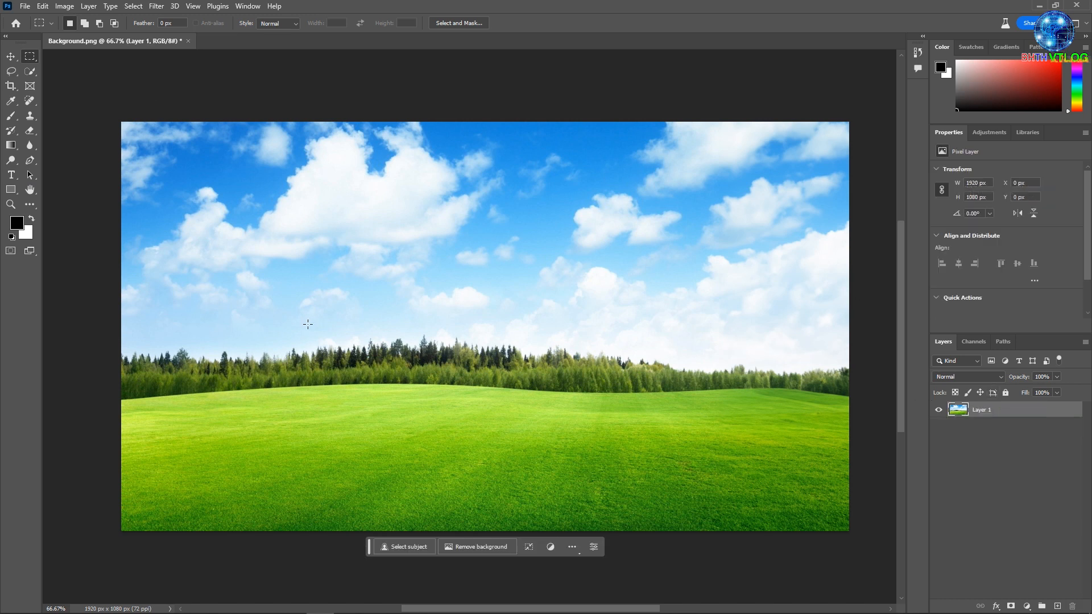
- Select the whole tree line along the horizon with Quick Selection and run Generative Fill with the prompt "mountains"
key(w)
mouse_move(125, 373)
mouse_down()
mouse_move(413, 353)
mouse_move(521, 376)
mouse_move(583, 375)
mouse_move(517, 363)
mouse_move(554, 369)
mouse_move(557, 356)
mouse_move(588, 374)
mouse_move(835, 379)
mouse_up()
click(420, 418)
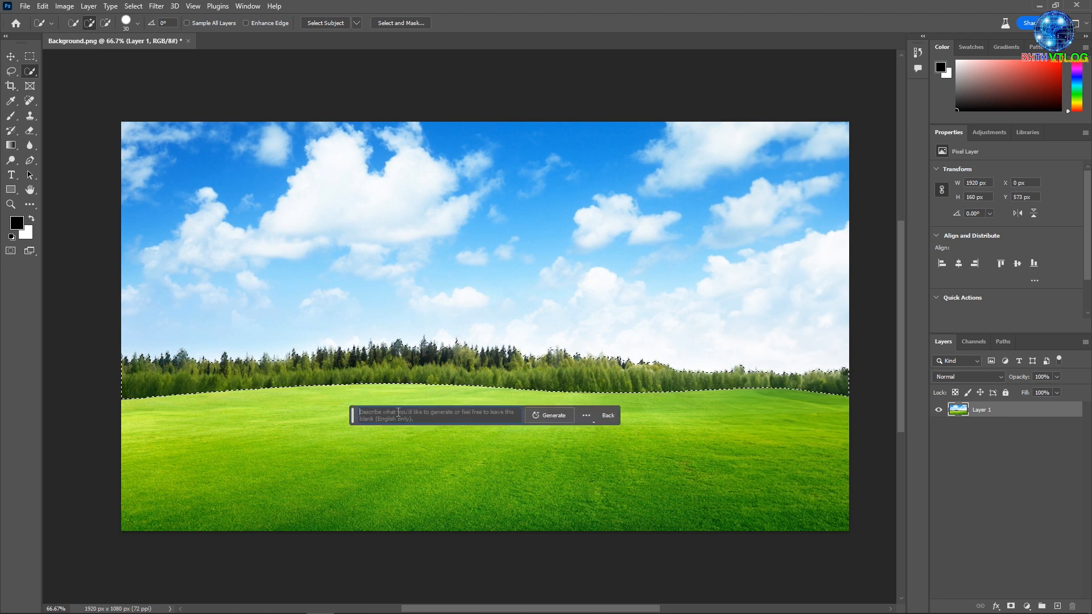
text(mountains)
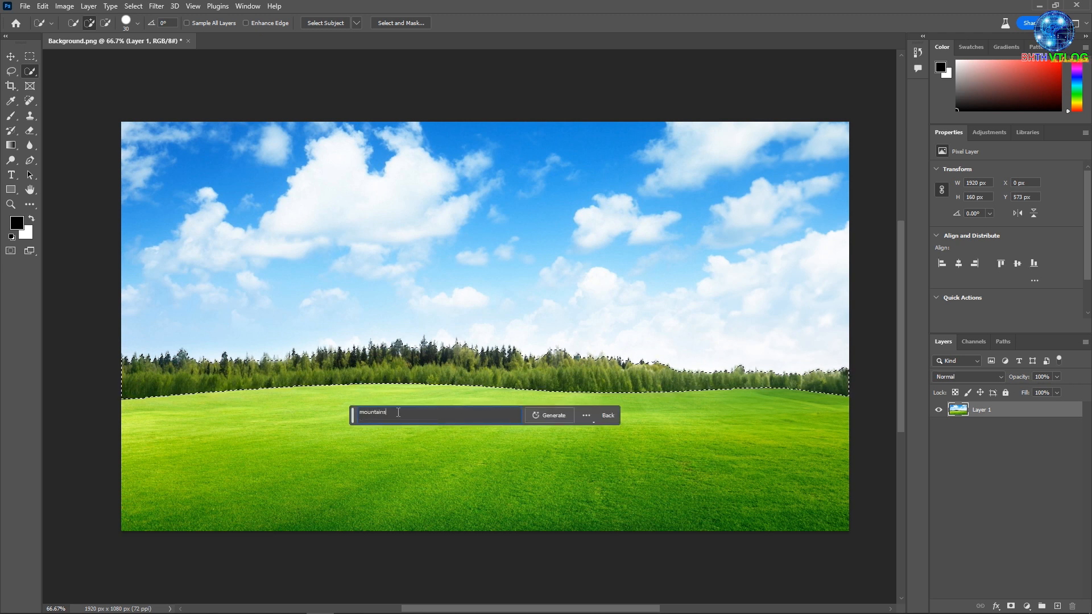
key(Return)
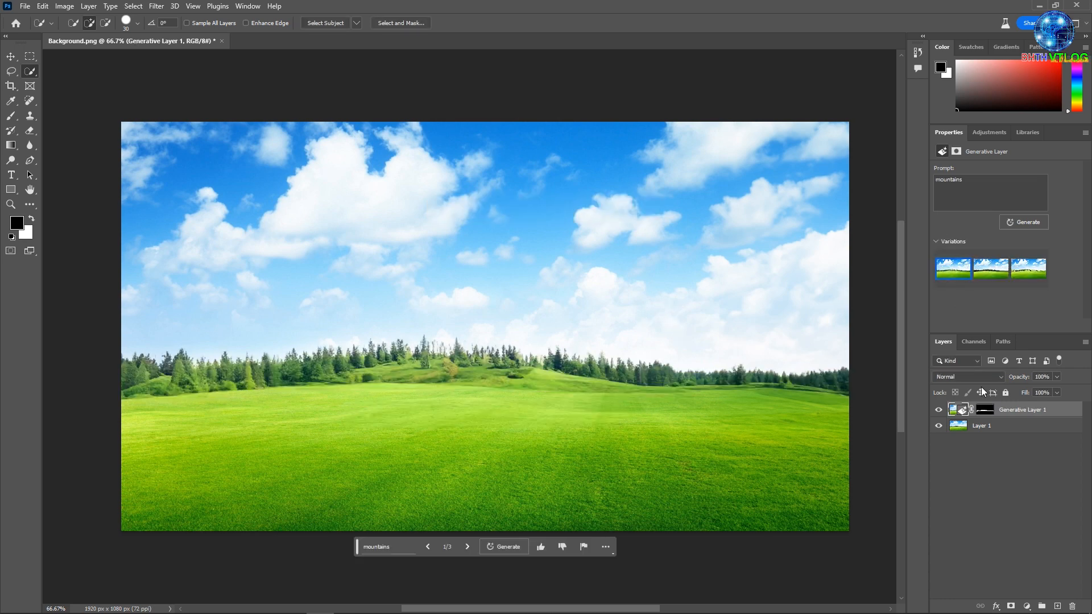
- Lasso a wide irregular area on the left foreground meadow and fill it generatively with the prompt "herd of cows"
drag(590, 419, 590, 402)
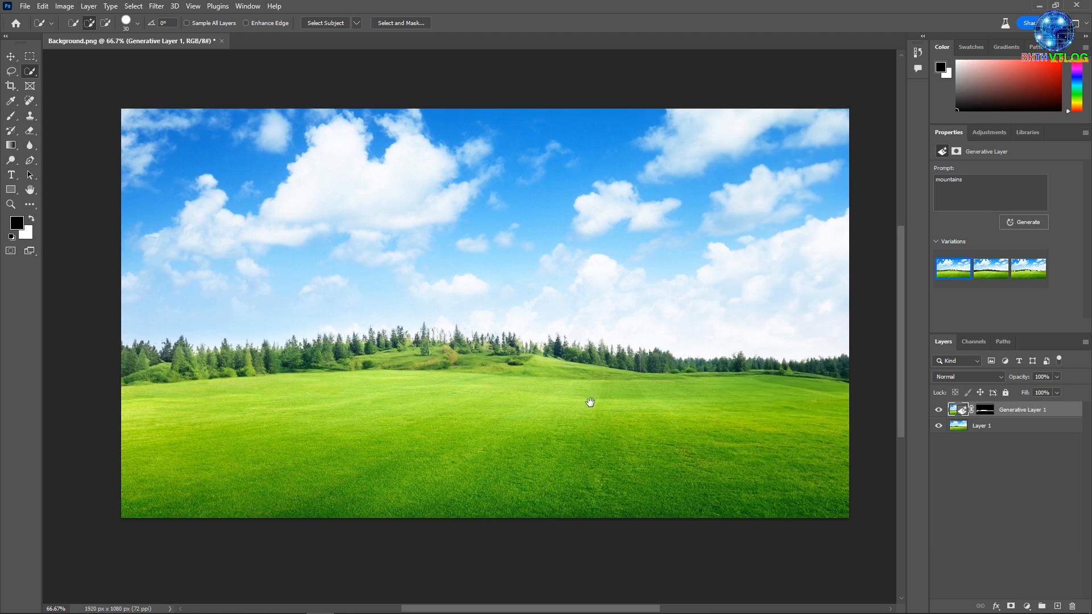
key(z)
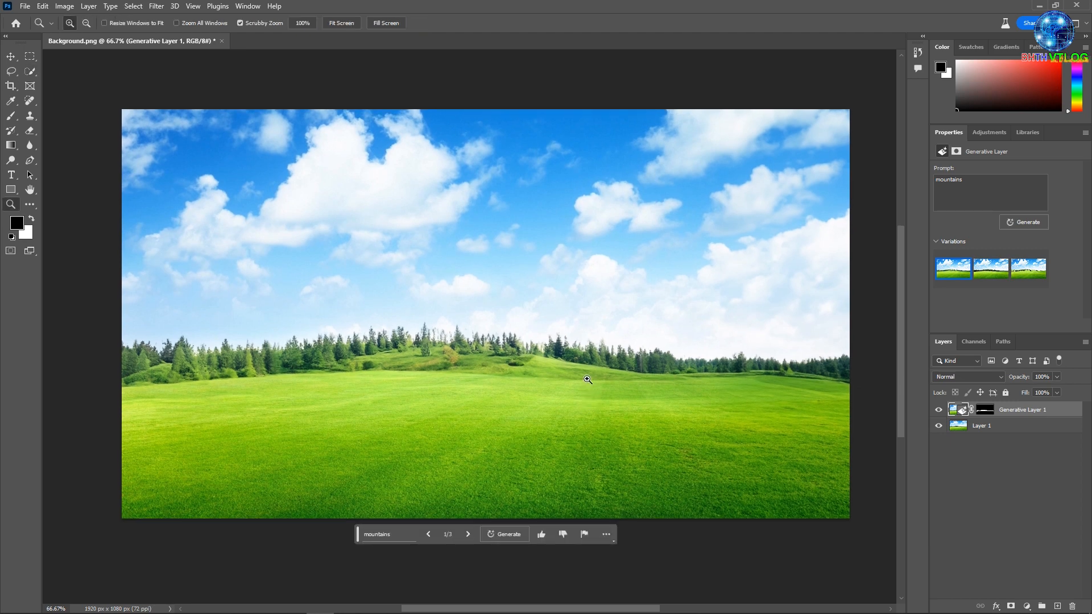
click(589, 380)
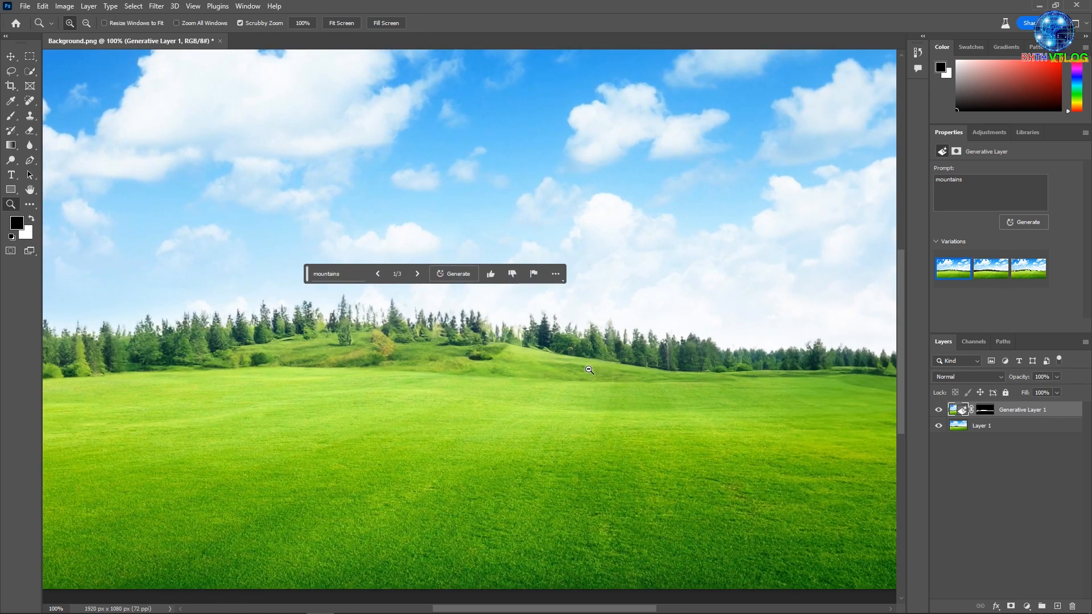
alt+click(590, 370)
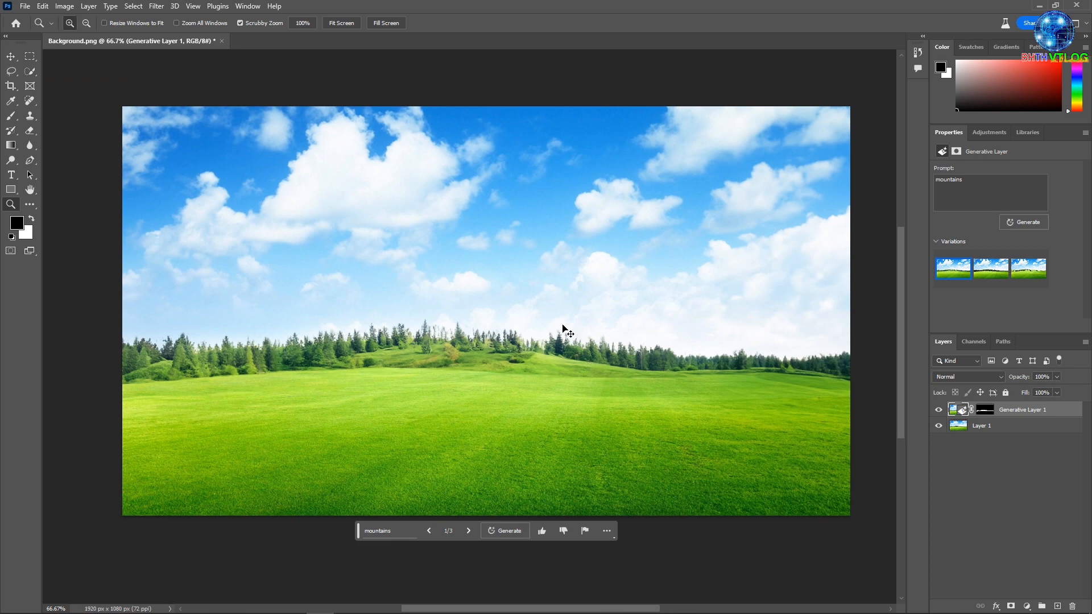
key(ctrl+0)
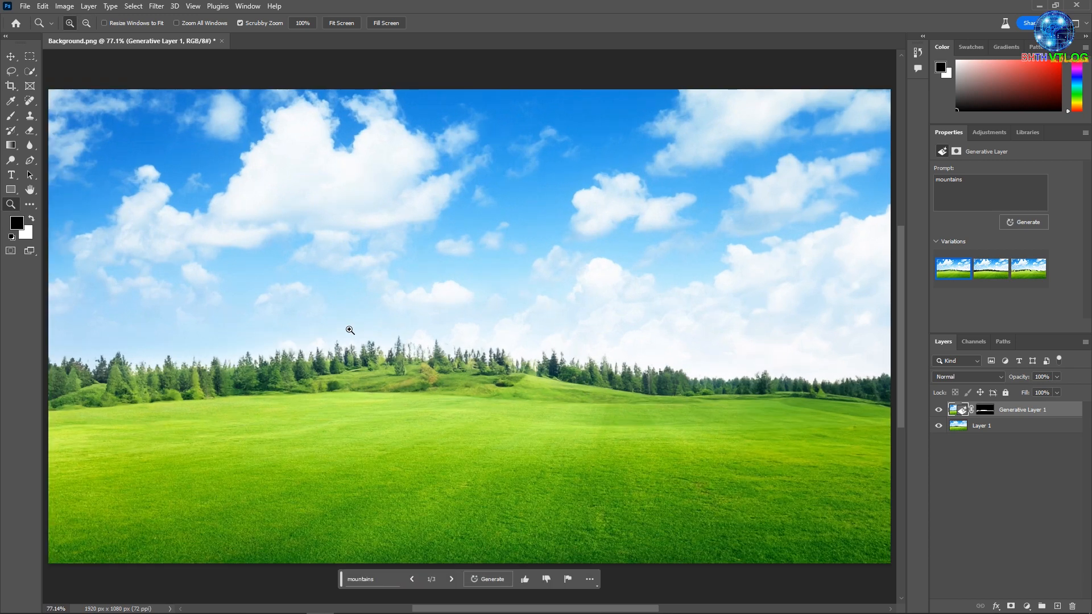
key(l)
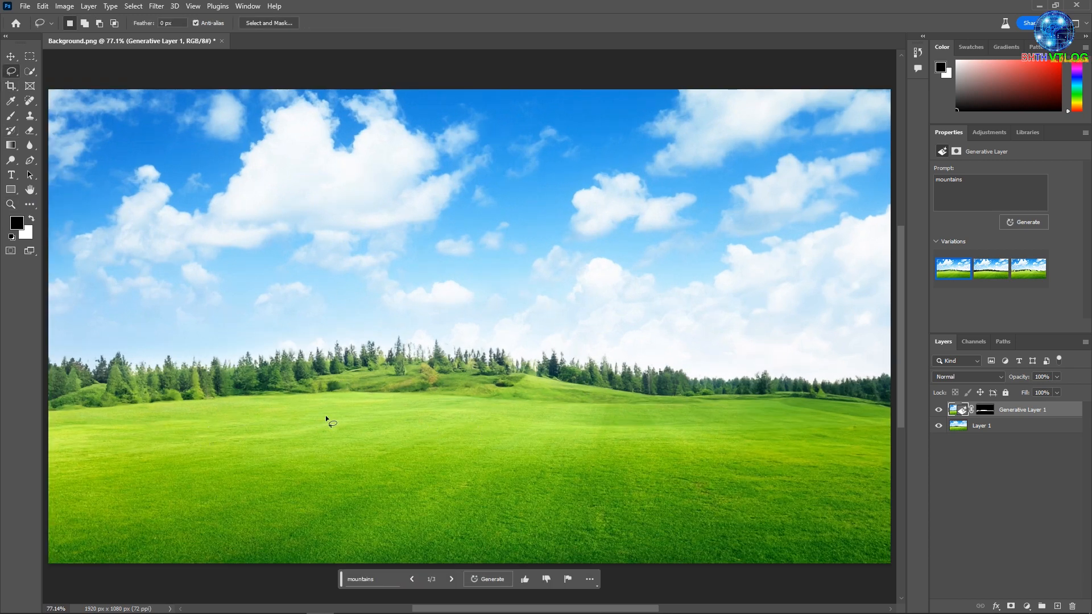
drag(237, 436, 218, 433)
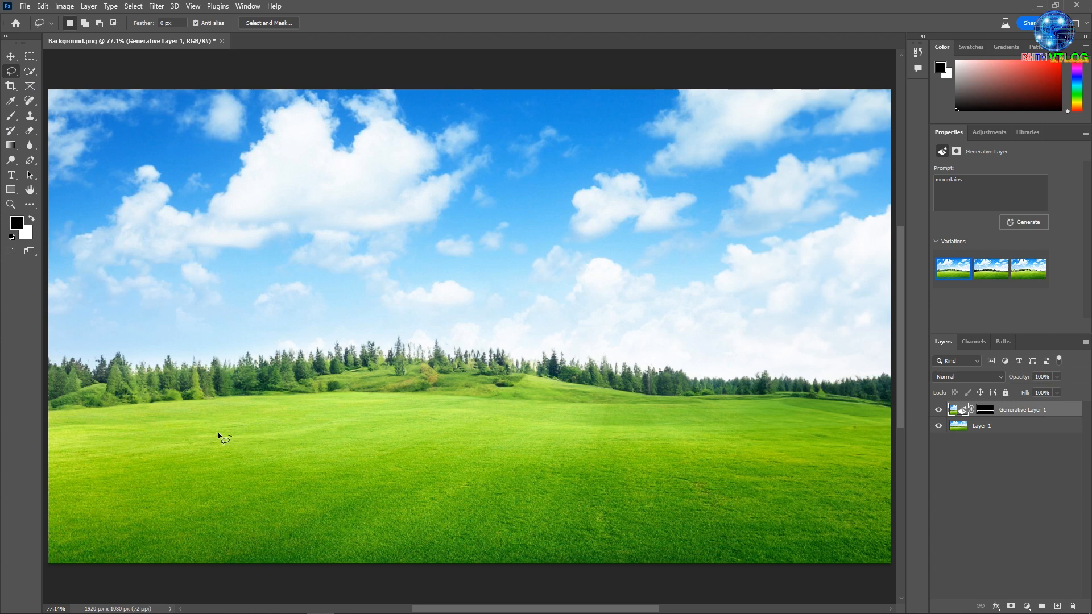
mouse_move(92, 484)
mouse_down()
mouse_move(128, 525)
mouse_move(173, 511)
mouse_up()
drag(231, 439, 236, 437)
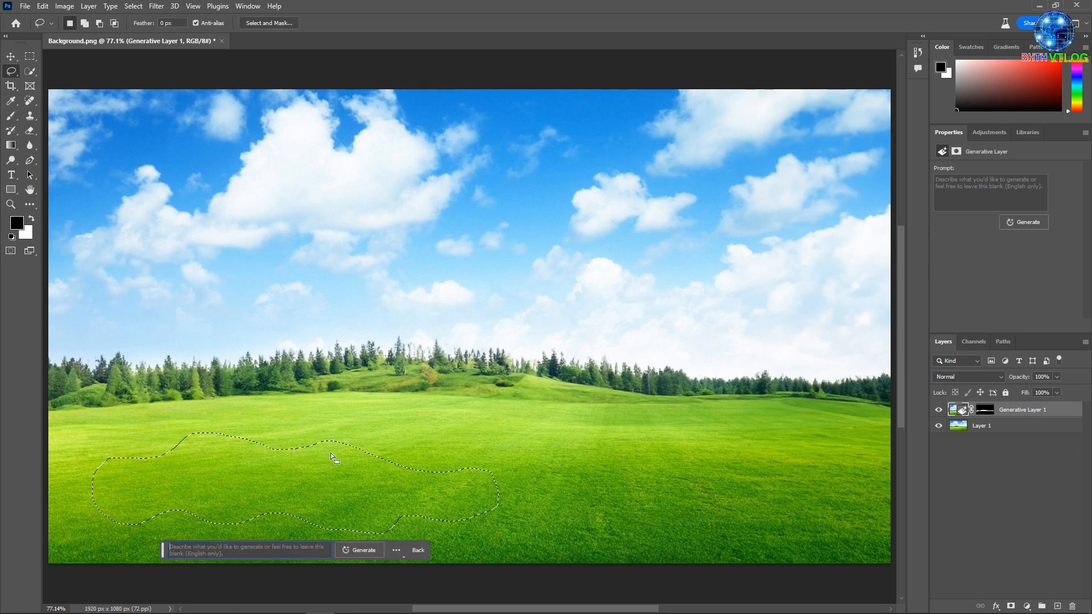
text(herd)
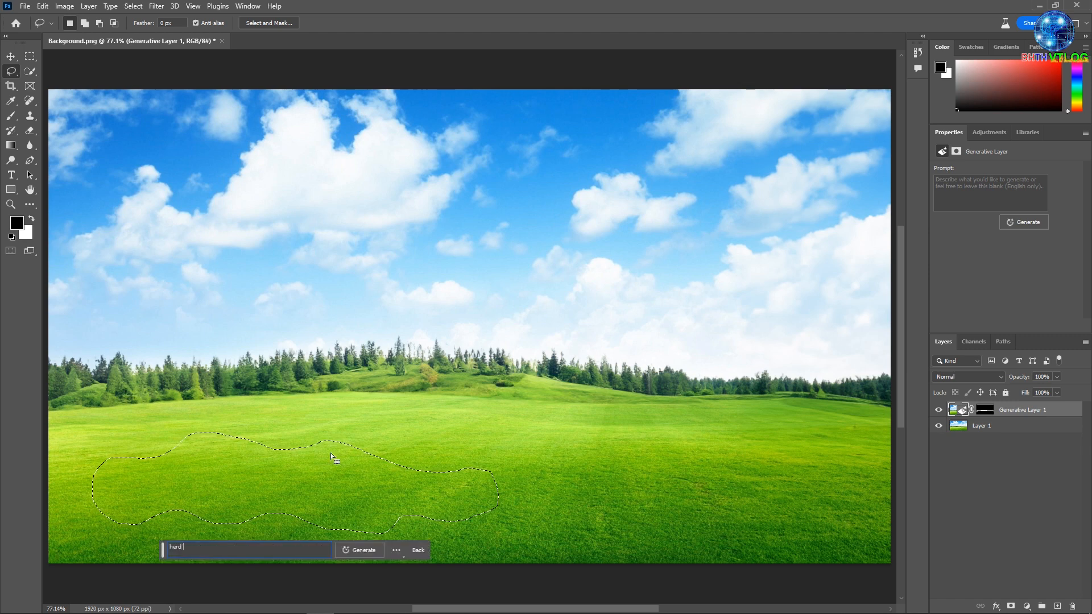
text( of cows)
key(Return)
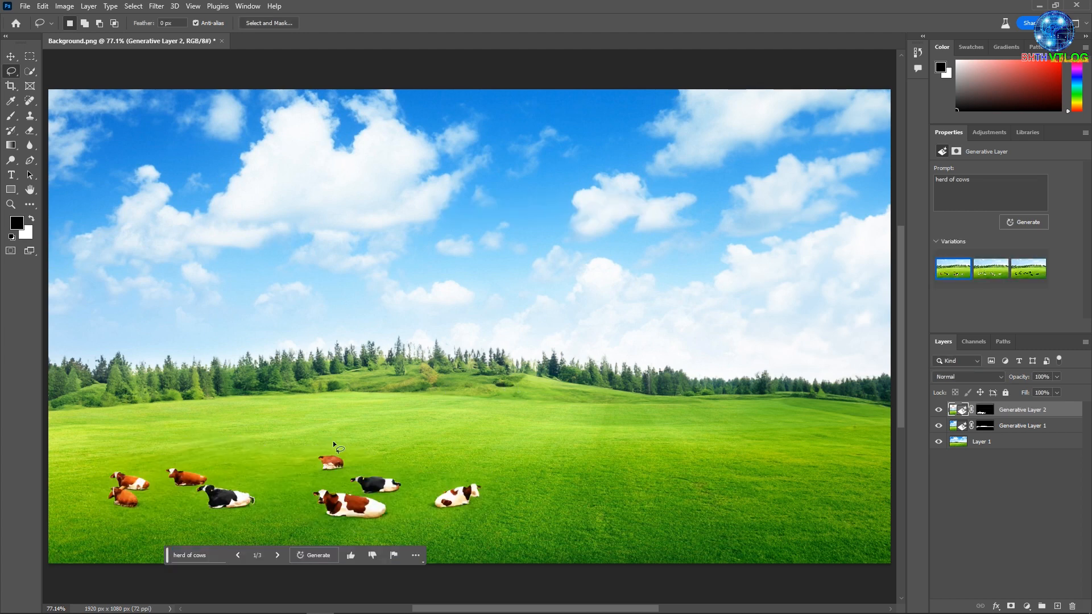
- Compare the generated cow herd variations and keep the second one
click(984, 276)
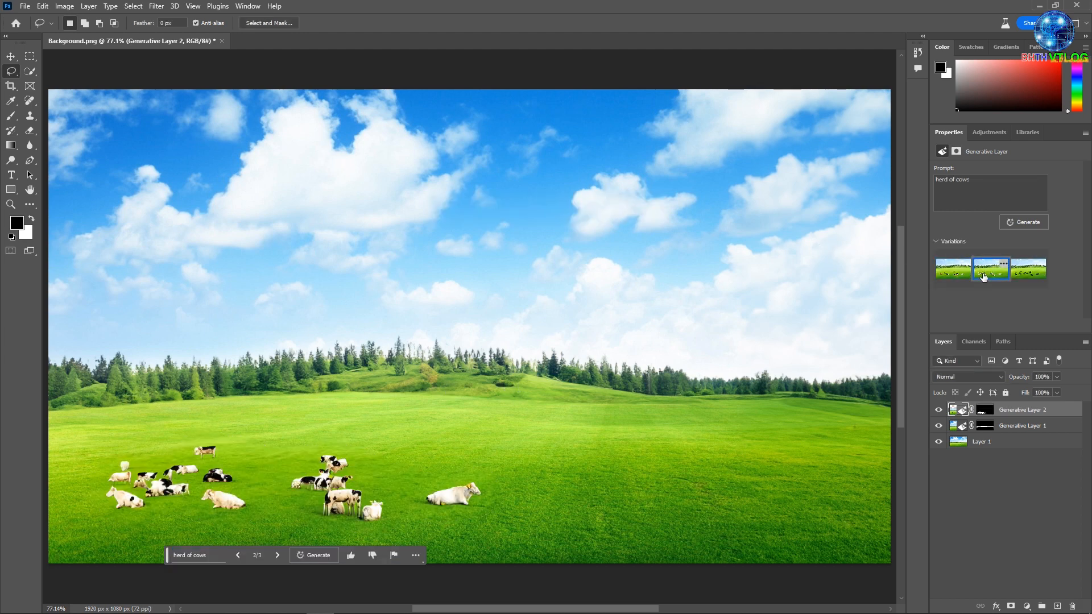
click(1025, 277)
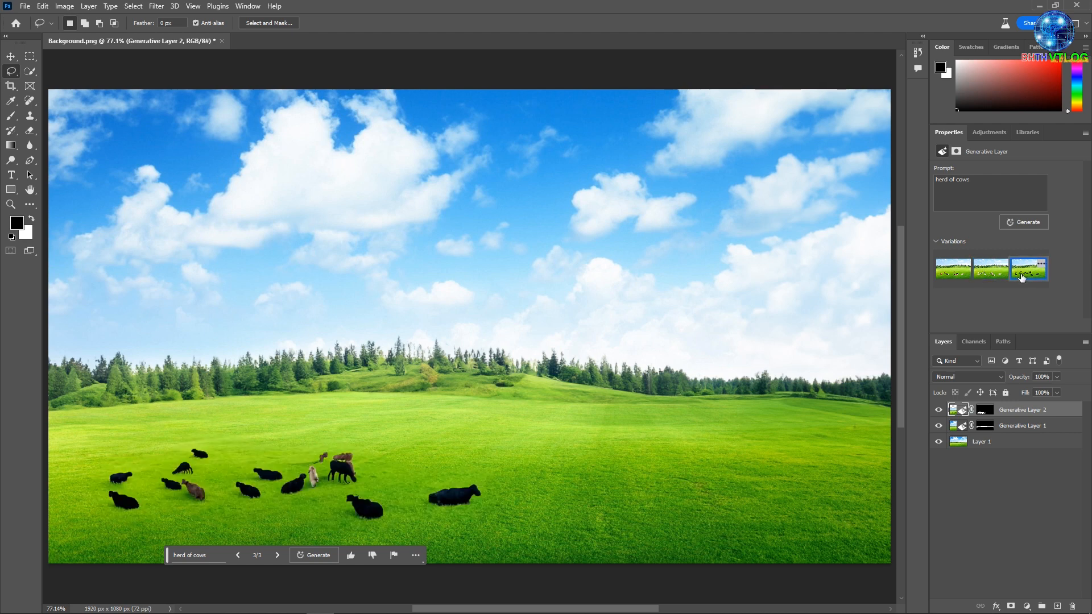
click(992, 275)
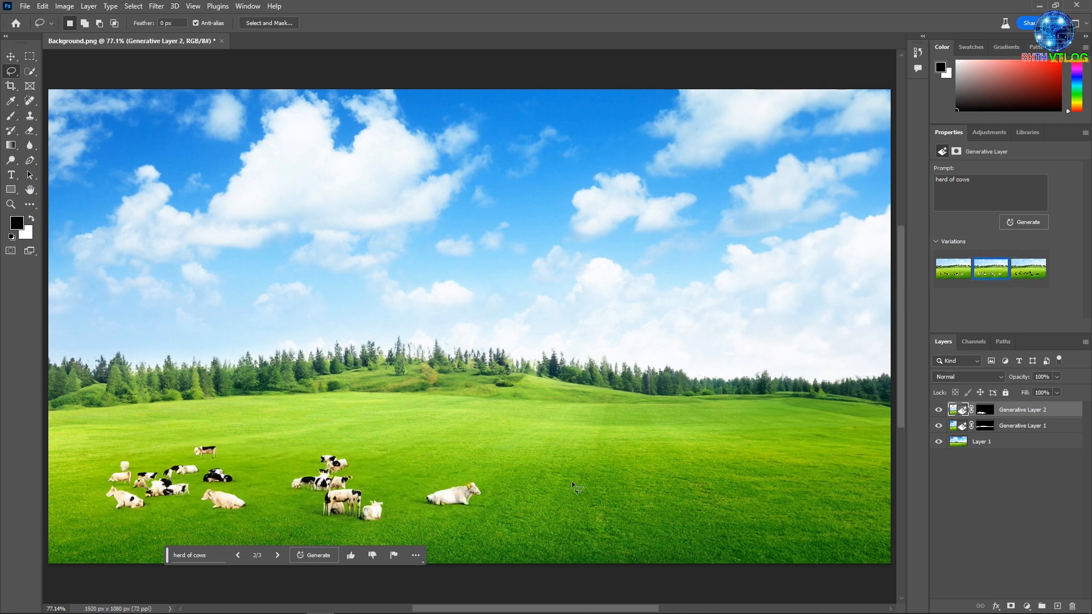
- On Layer 1, lasso a grass patch about 66 by 34 px beside the cows, generate "dog" and keep the third variation
click(960, 442)
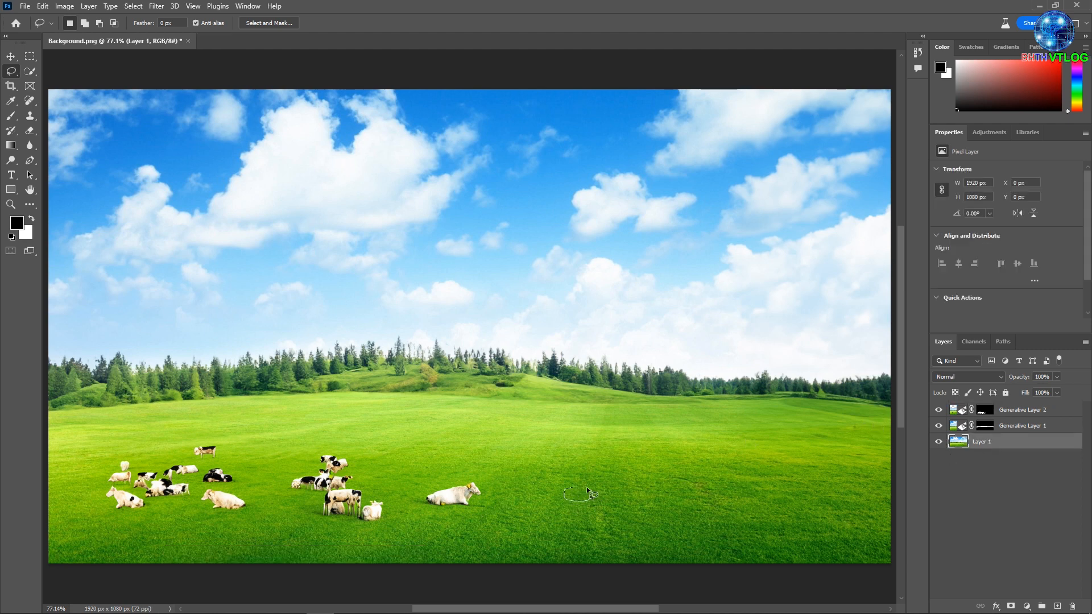
drag(572, 486, 571, 487)
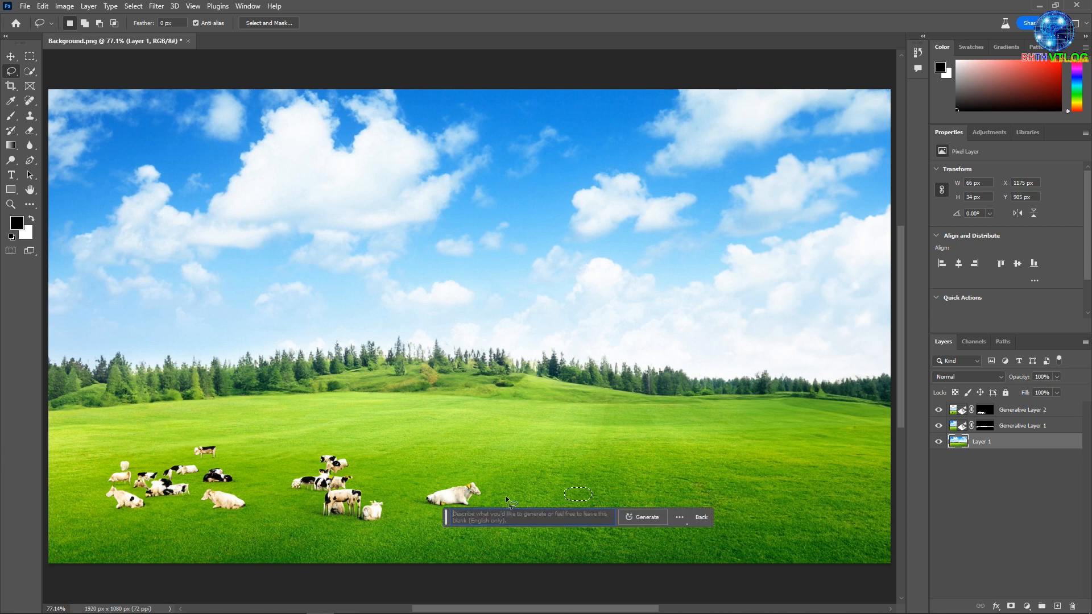
text(dog)
key(Return)
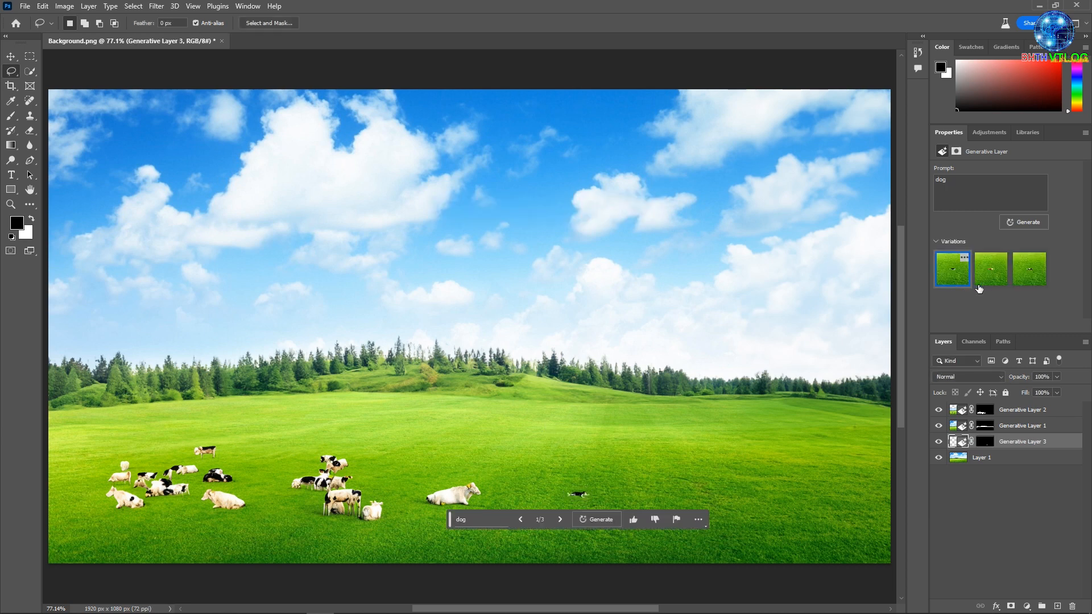
click(992, 276)
click(1027, 279)
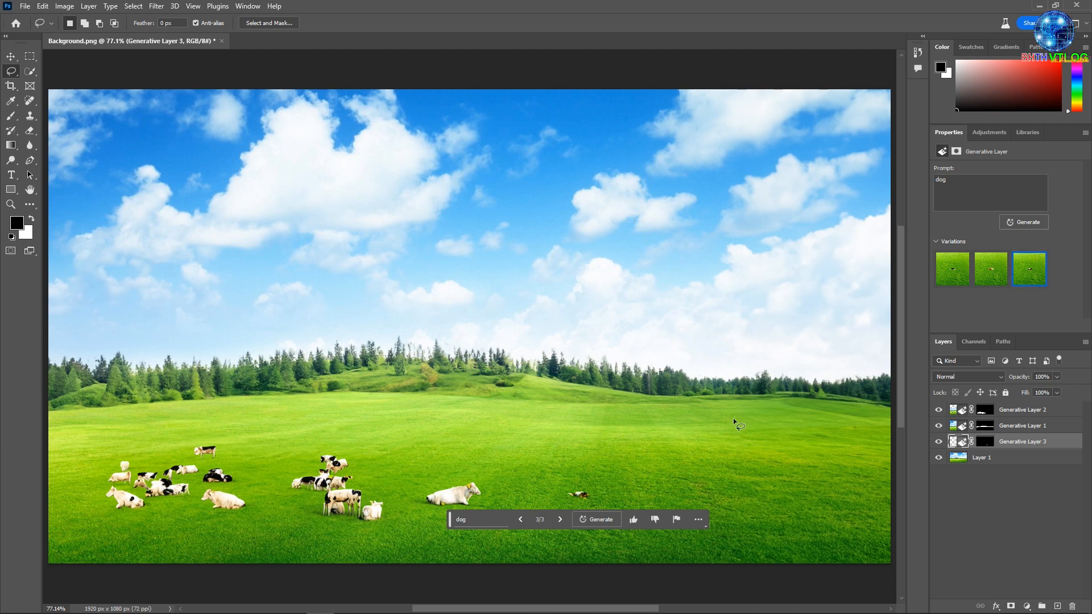
- Lasso an oval about 246 by 116 px on the right side of the meadow and generate "pond" from Layer 1
mouse_move(733, 414)
mouse_down()
mouse_move(699, 420)
mouse_move(691, 437)
mouse_move(705, 456)
mouse_move(751, 464)
mouse_move(797, 448)
mouse_move(798, 433)
mouse_move(779, 422)
mouse_move(725, 414)
mouse_up()
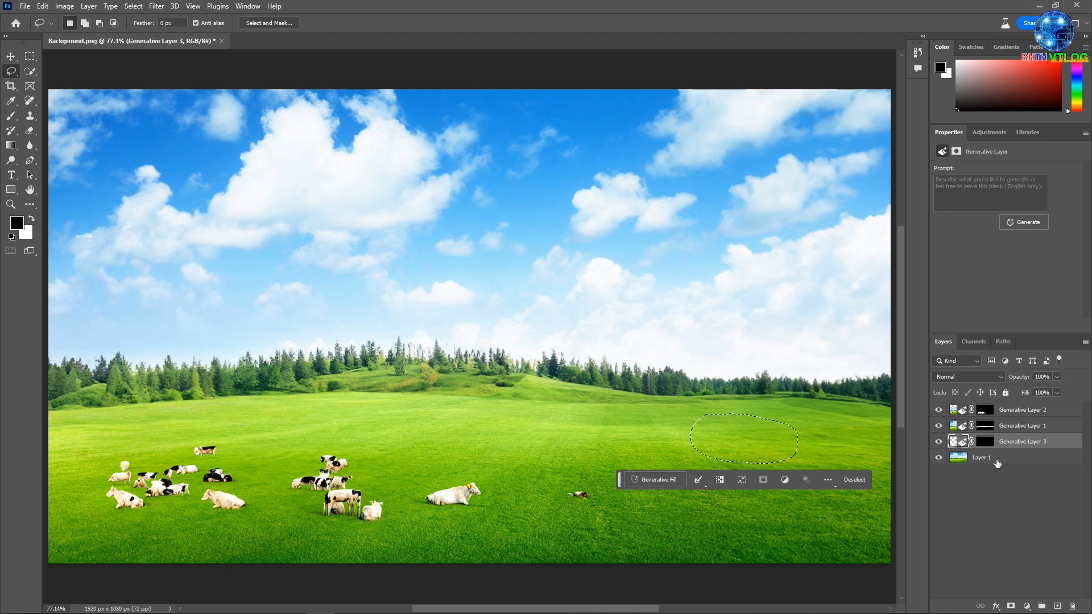
key(alt+bracketleft)
click(670, 481)
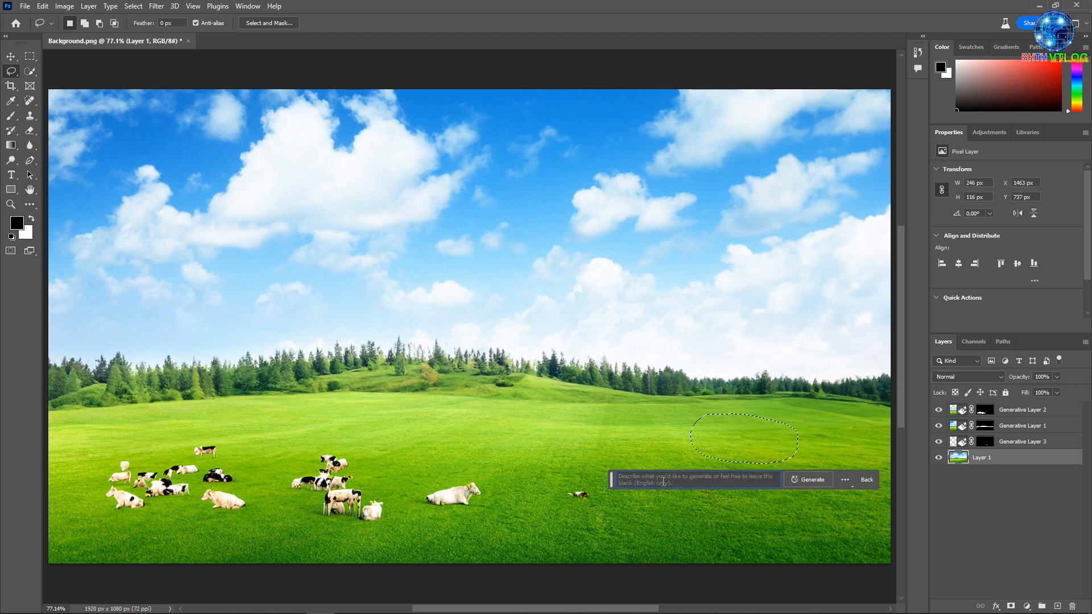
text(pond)
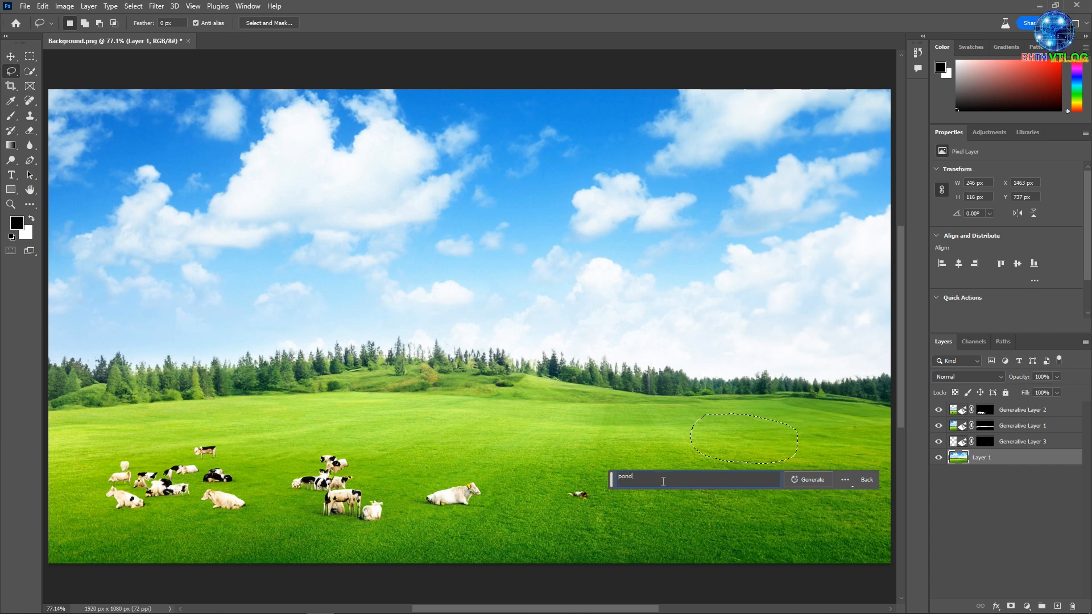
key(Return)
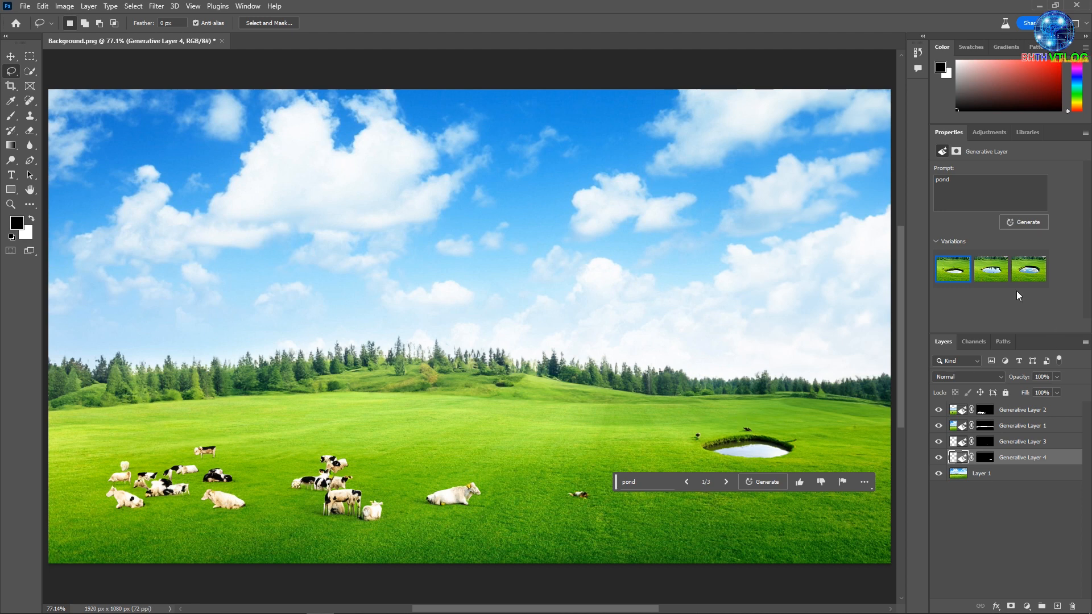
- Compare the generated pond variations and keep the second one
click(994, 272)
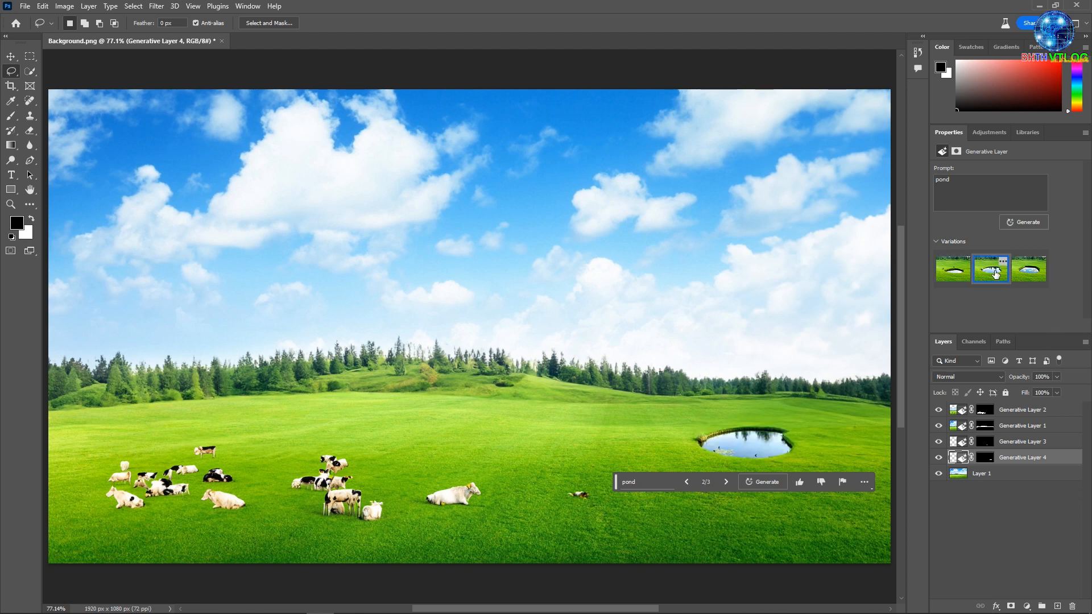
click(1040, 277)
click(990, 279)
- Lasso a small area in the middle of the pond and fill it generatively with the prompt "duck"
key(z)
click(780, 443)
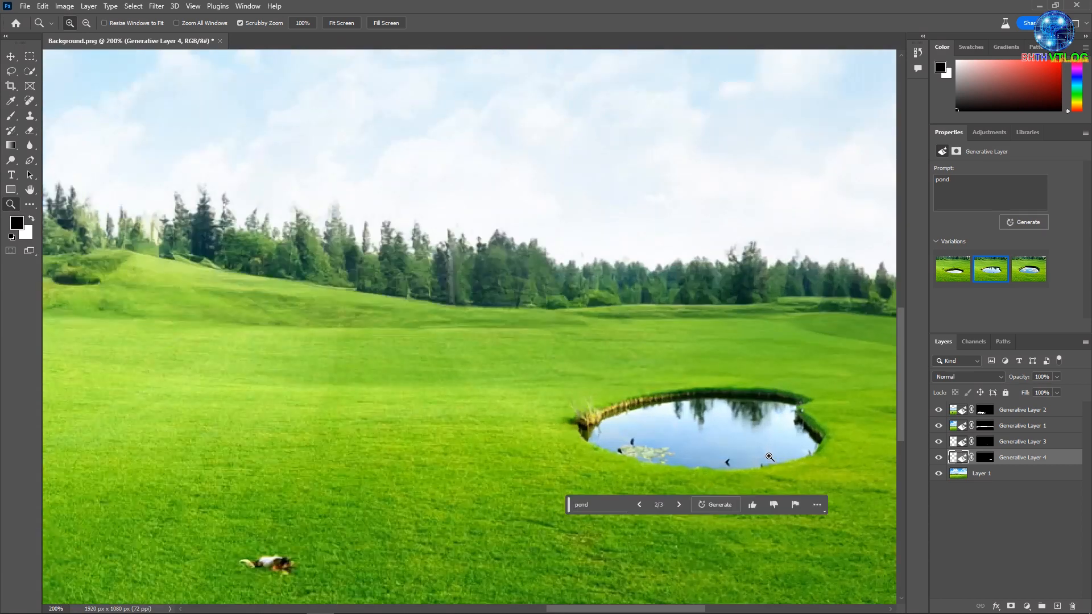
click(686, 437)
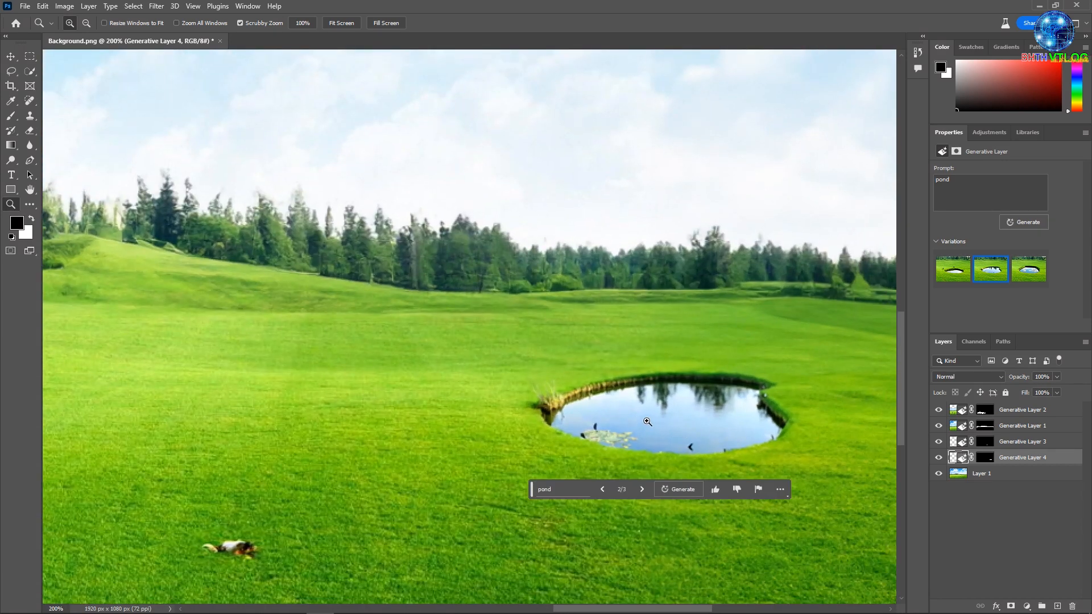
click(11, 72)
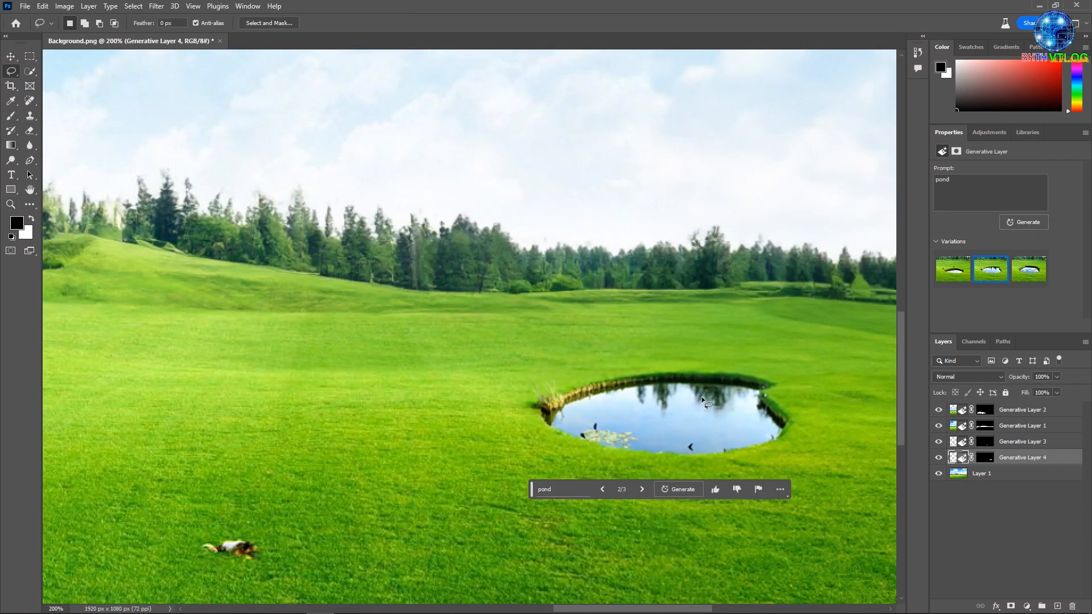
mouse_move(698, 398)
mouse_down()
mouse_move(673, 406)
mouse_move(686, 421)
mouse_move(707, 410)
mouse_move(673, 427)
mouse_move(698, 430)
mouse_move(690, 424)
mouse_up()
click(690, 420)
click(591, 447)
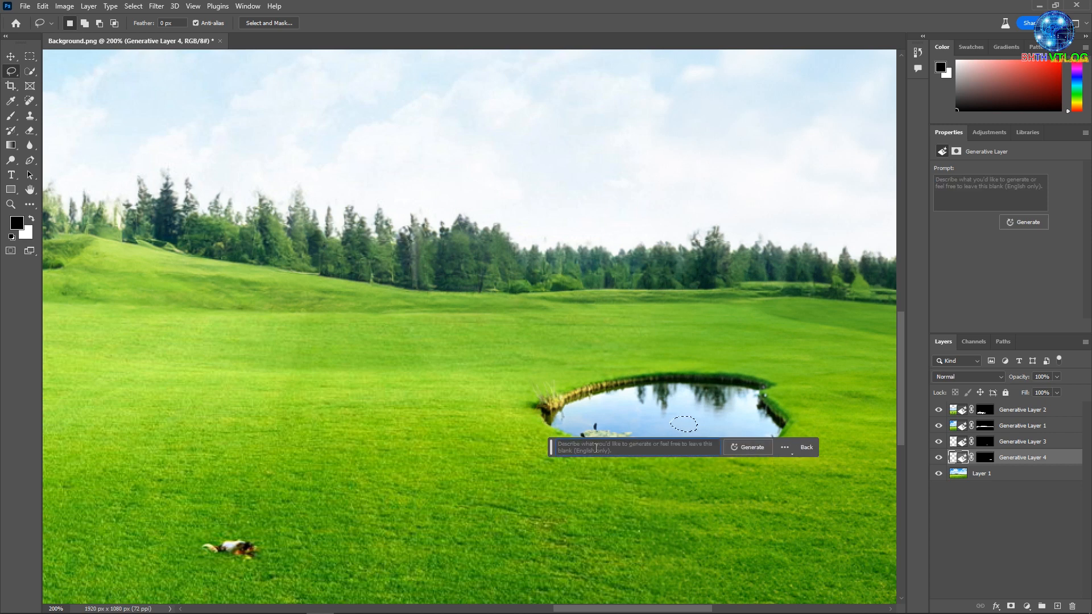
text(duck)
key(Return)
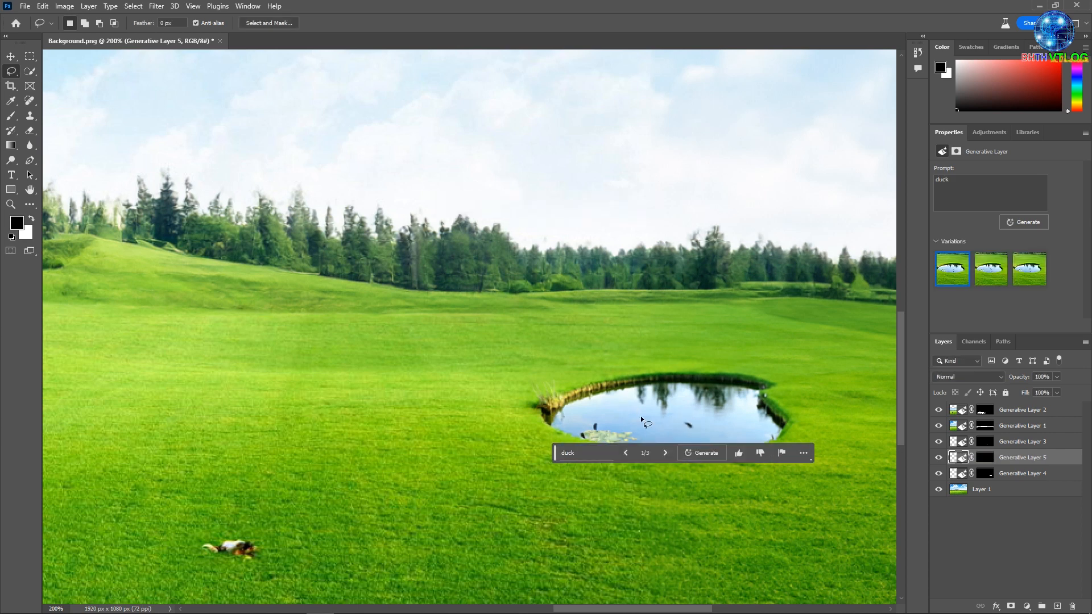
- Lasso a cloud-shaped area in the middle of the sky and fill it generatively with the prompt "flock of birds"
key(z)
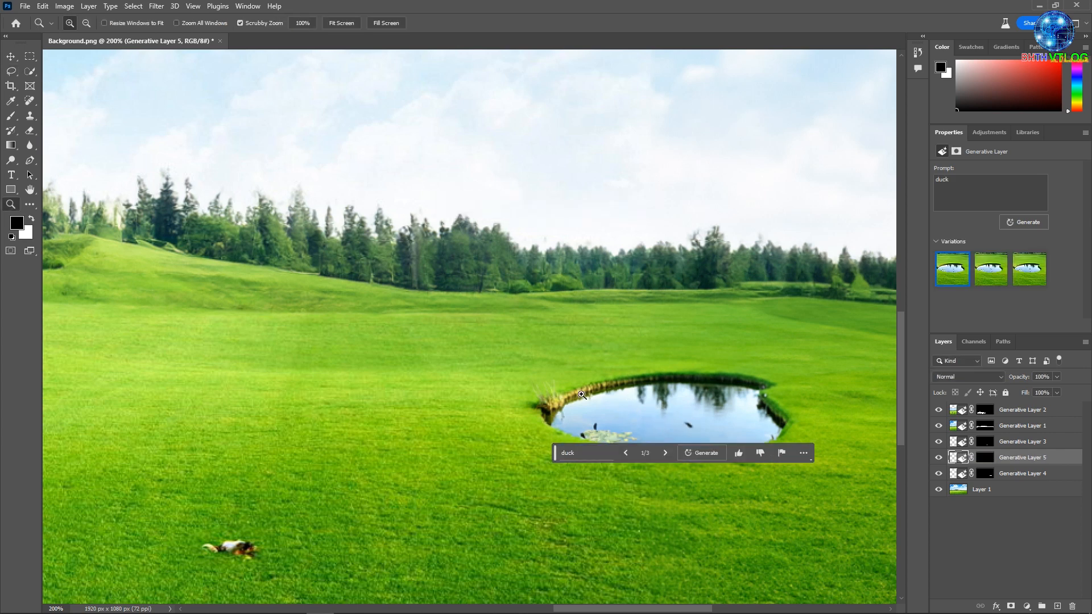
alt+click(576, 394)
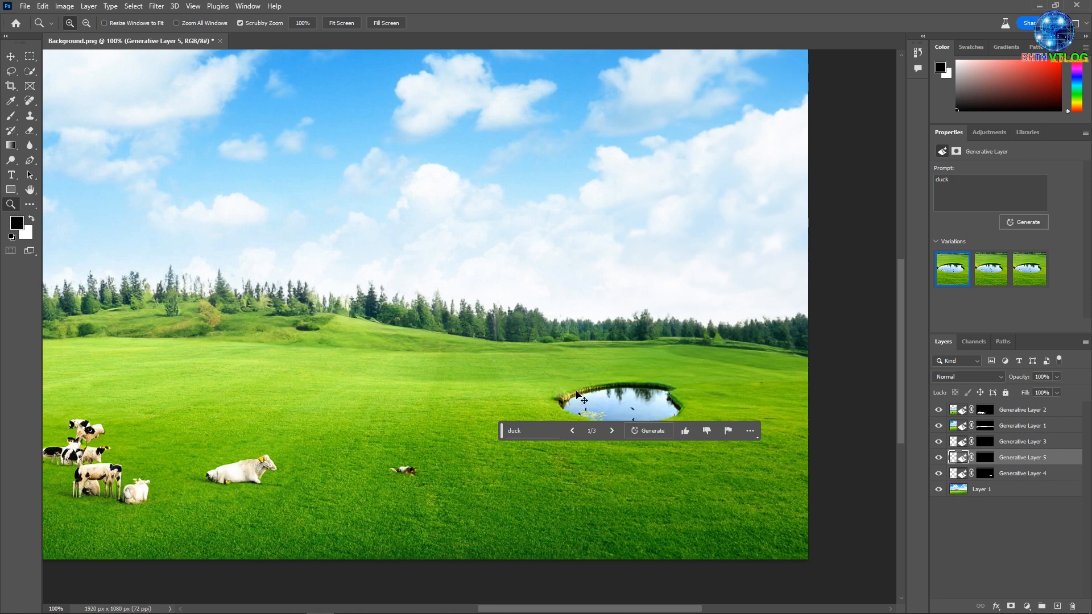
key(ctrl+0)
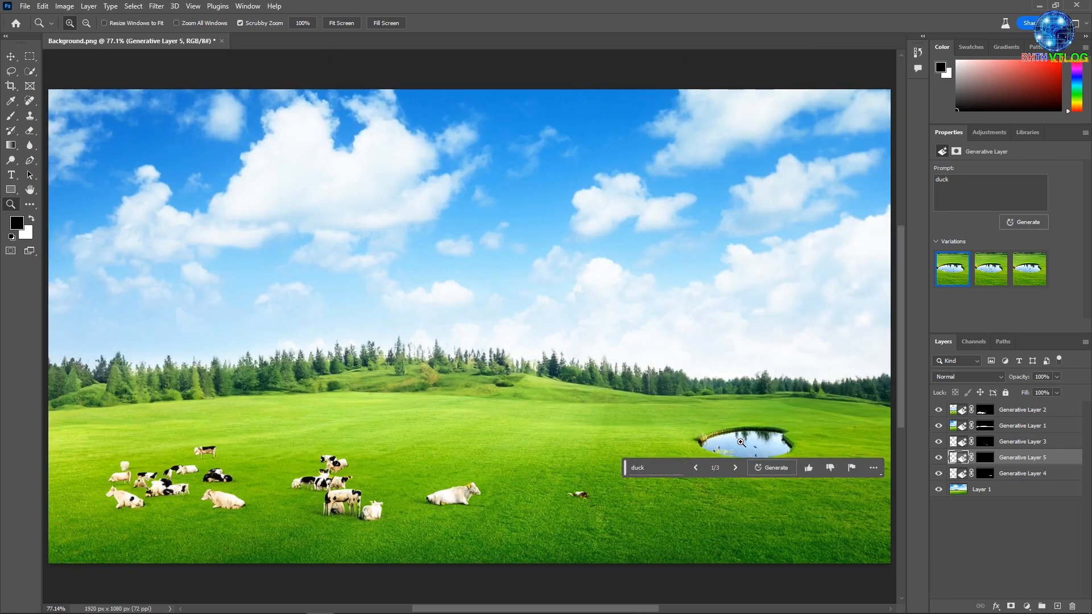
drag(422, 372, 452, 393)
click(11, 72)
mouse_move(444, 242)
mouse_down()
mouse_move(417, 242)
mouse_move(373, 284)
mouse_move(413, 285)
mouse_move(434, 301)
mouse_move(484, 297)
mouse_up()
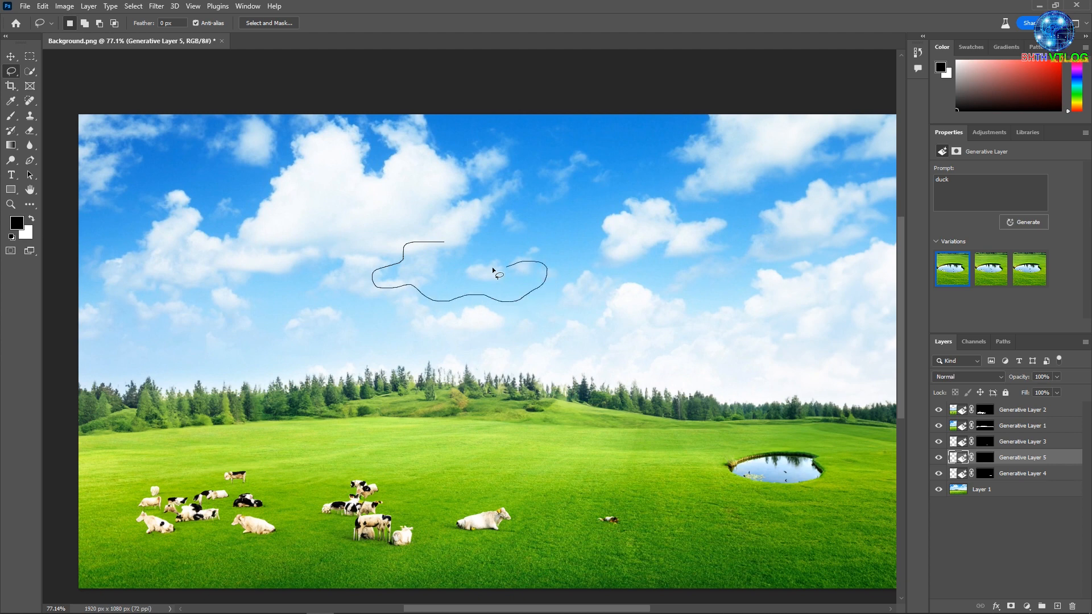
drag(470, 247, 443, 245)
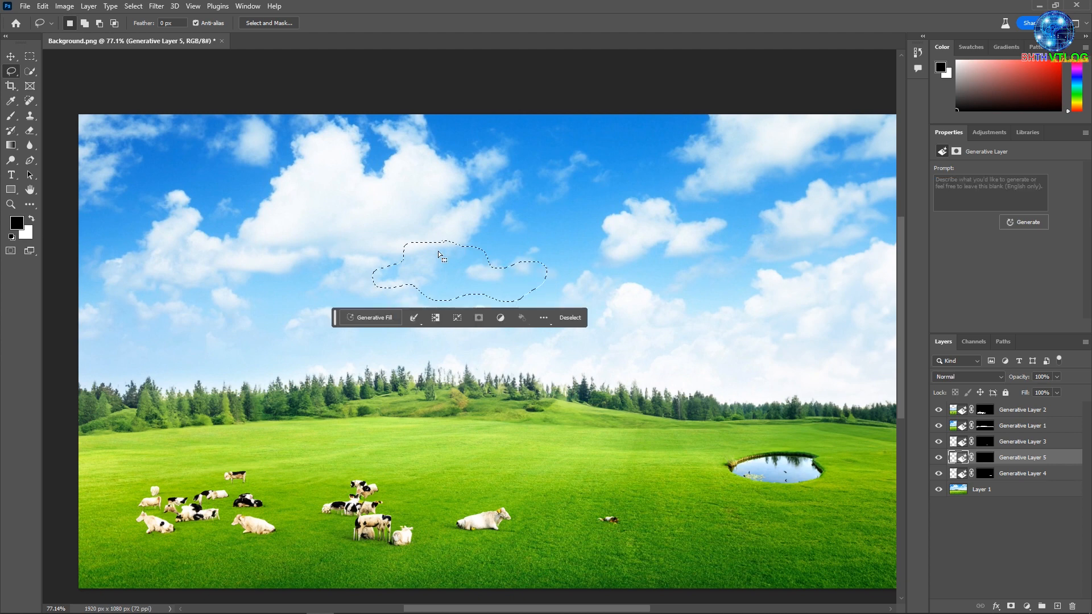
click(376, 316)
text(f)
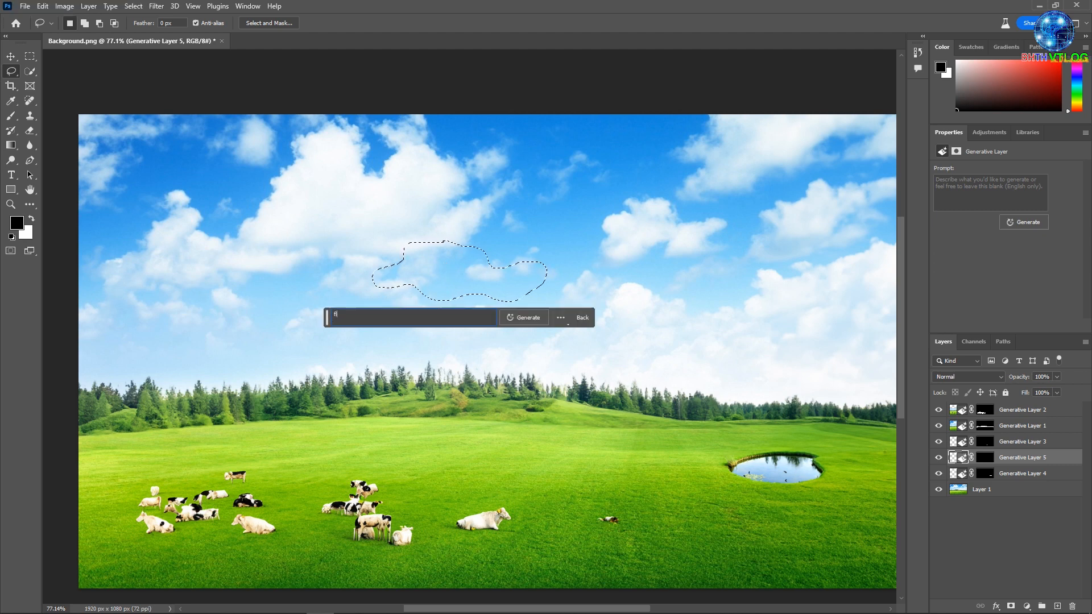
text(lock of birds)
key(Return)
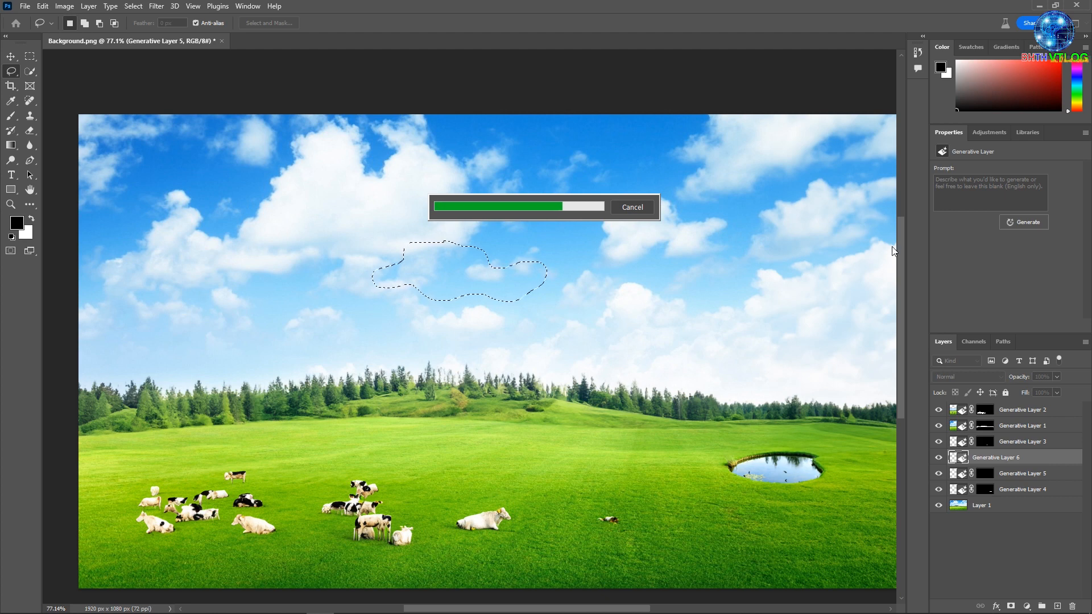
- Compare the three generated bird variations and keep the first one
drag(900, 250, 901, 259)
drag(543, 608, 549, 600)
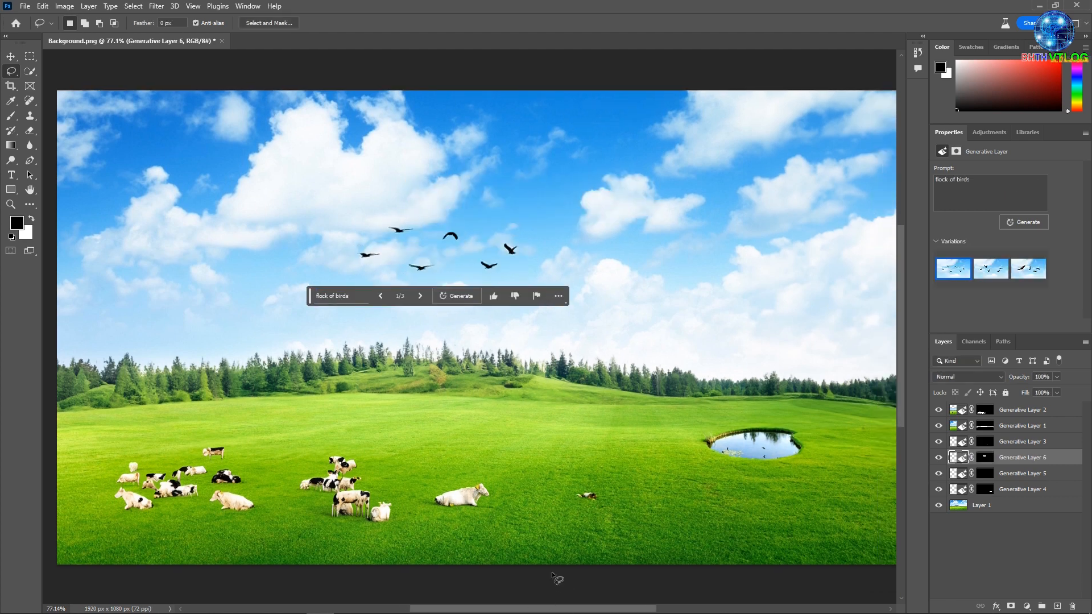
click(990, 269)
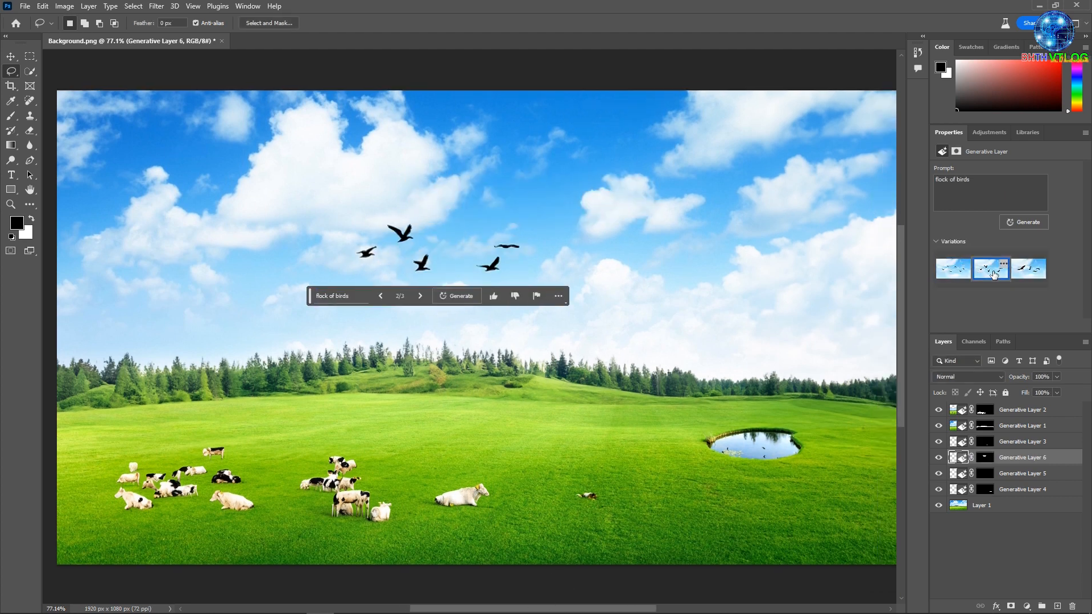
click(1022, 271)
click(953, 269)
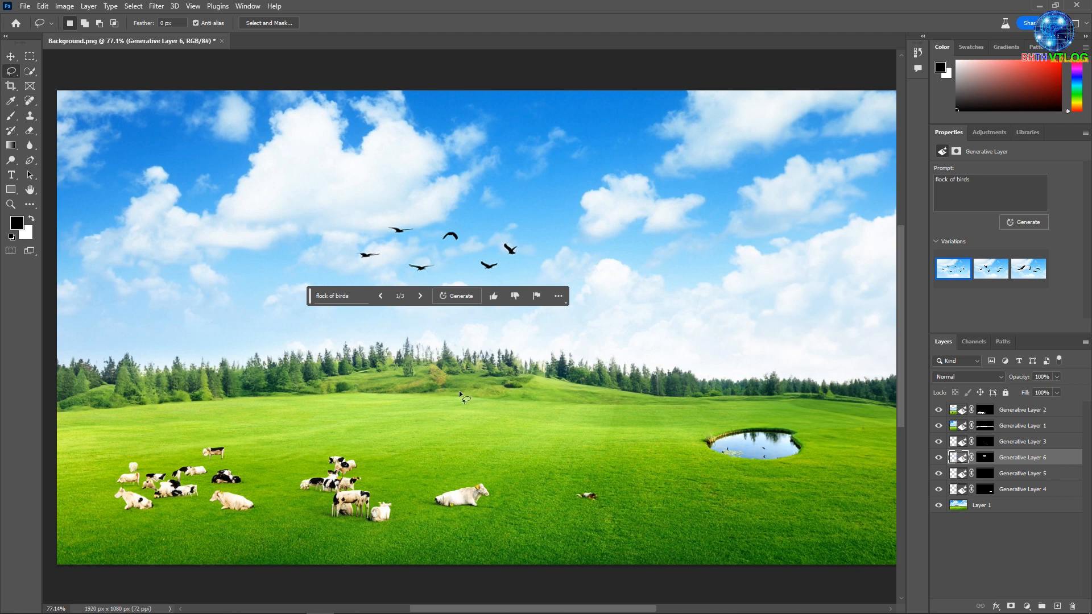
- Lasso a rounded grass area in the middle of the meadow, just below the tree line, and generate "wooden house" in it
drag(476, 401, 489, 445)
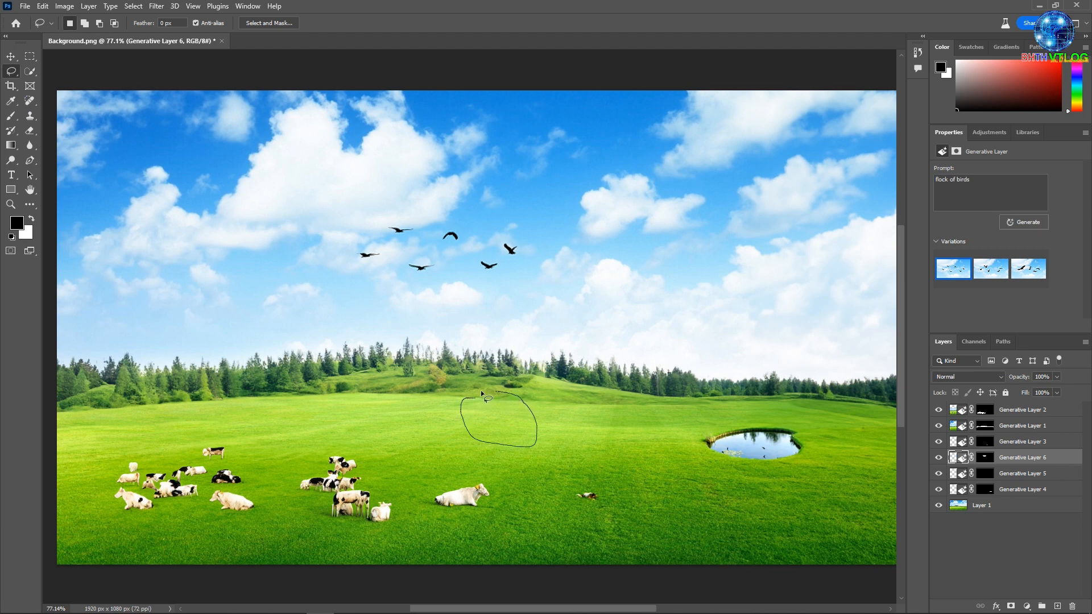
drag(463, 396, 463, 397)
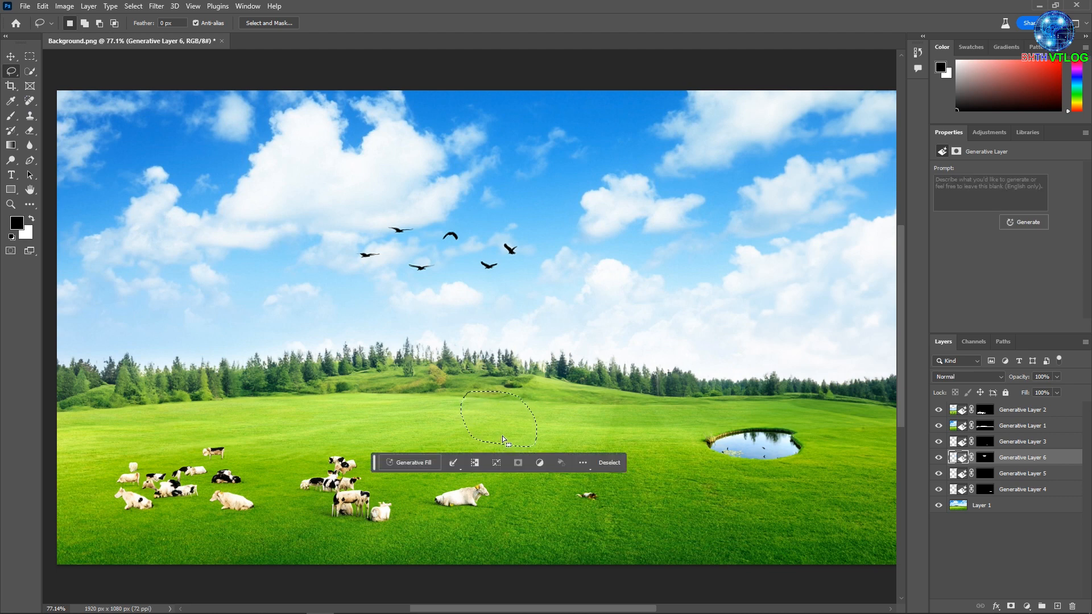
click(417, 462)
text(woo)
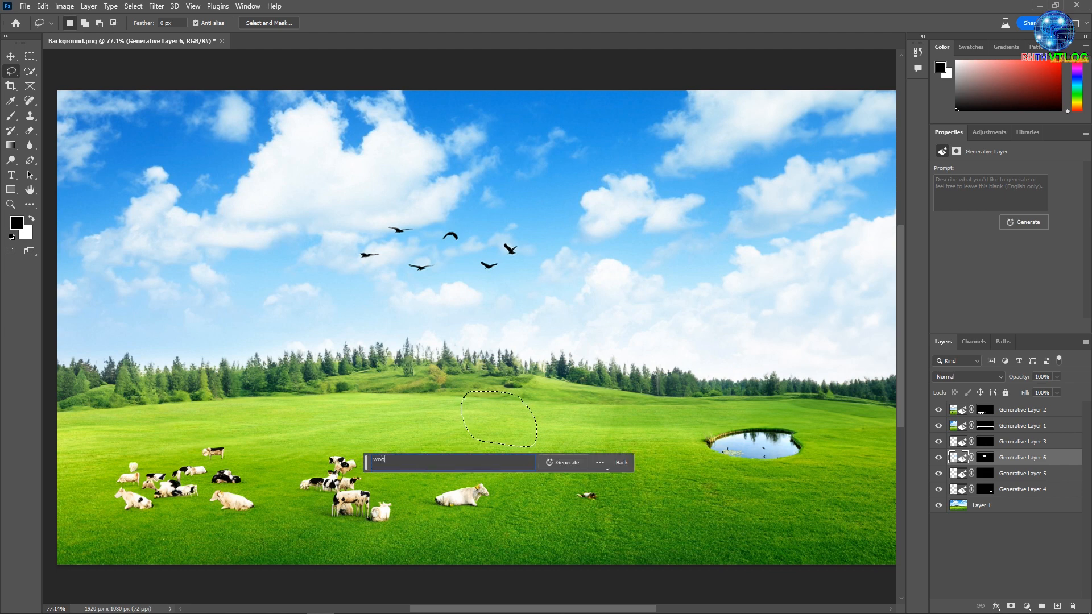
text(den house)
key(Return)
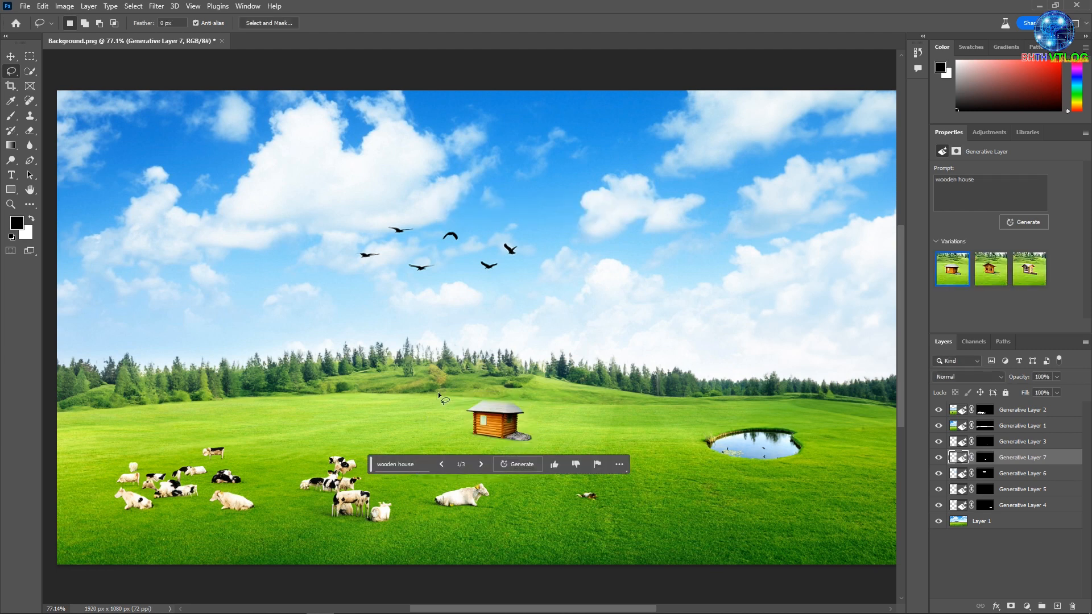
- Preview the second and third wooden house variations and move Generative Layer 7 to the top of the layer stack
click(988, 277)
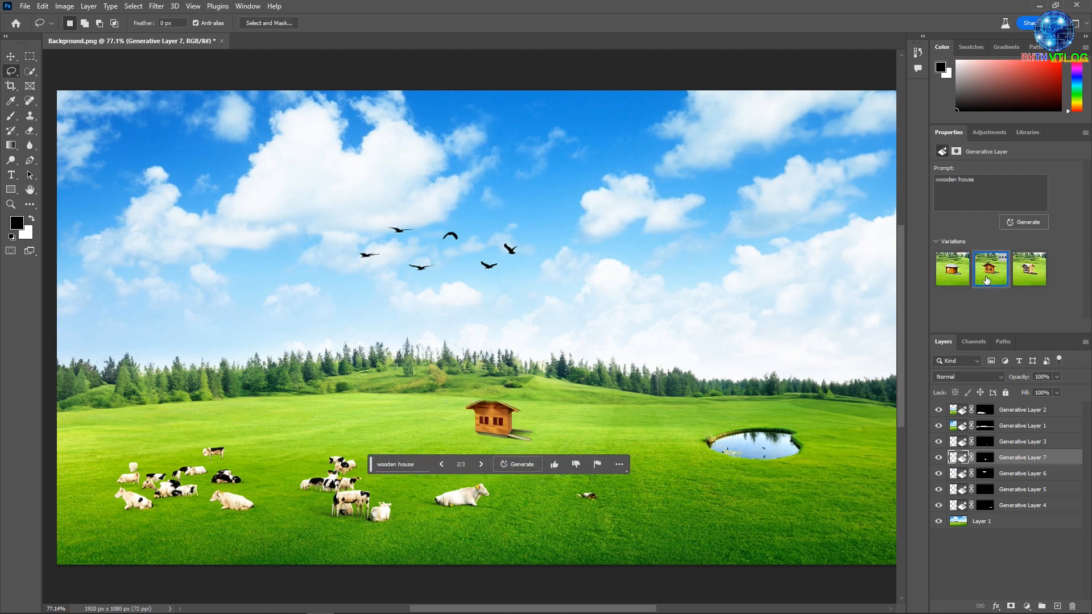
click(1030, 275)
drag(1005, 460, 1012, 411)
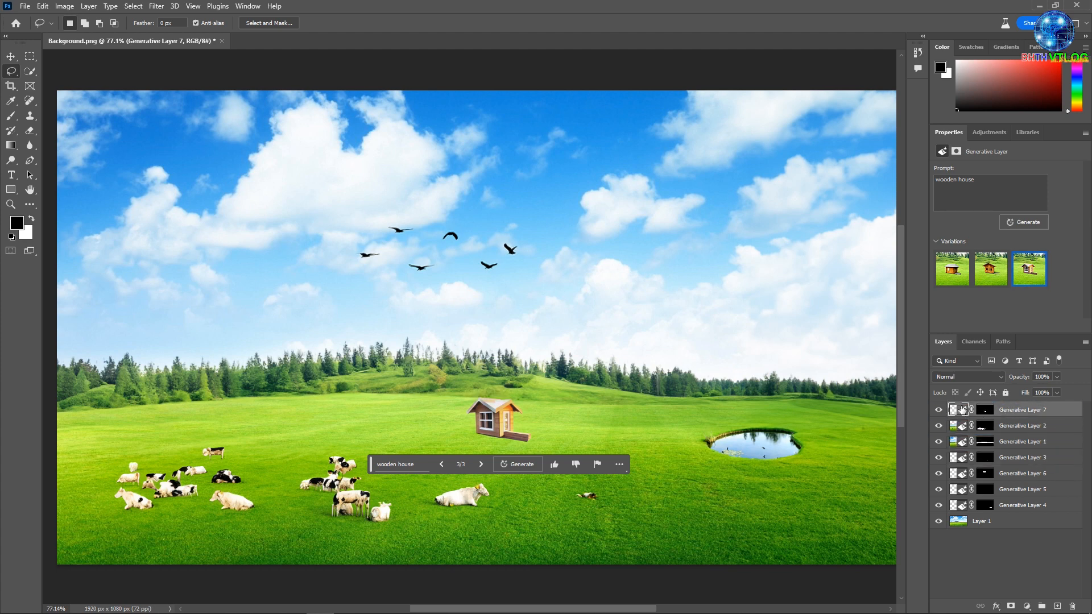
- Choose the first wooden house variation and move the contextual task bar below the image
click(952, 272)
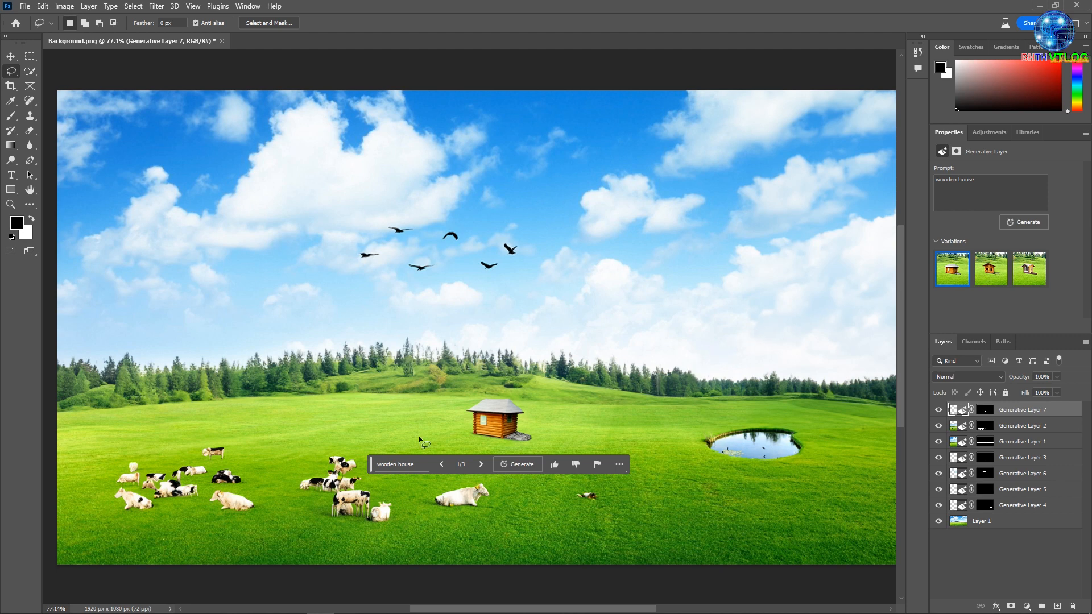
drag(372, 466, 639, 586)
key(ctrl+0)
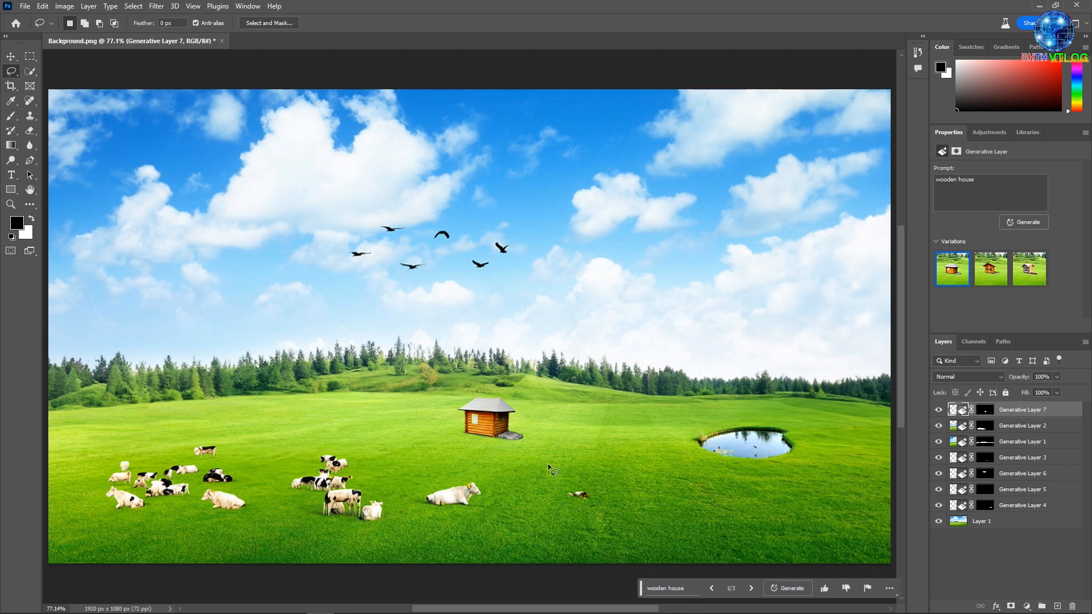